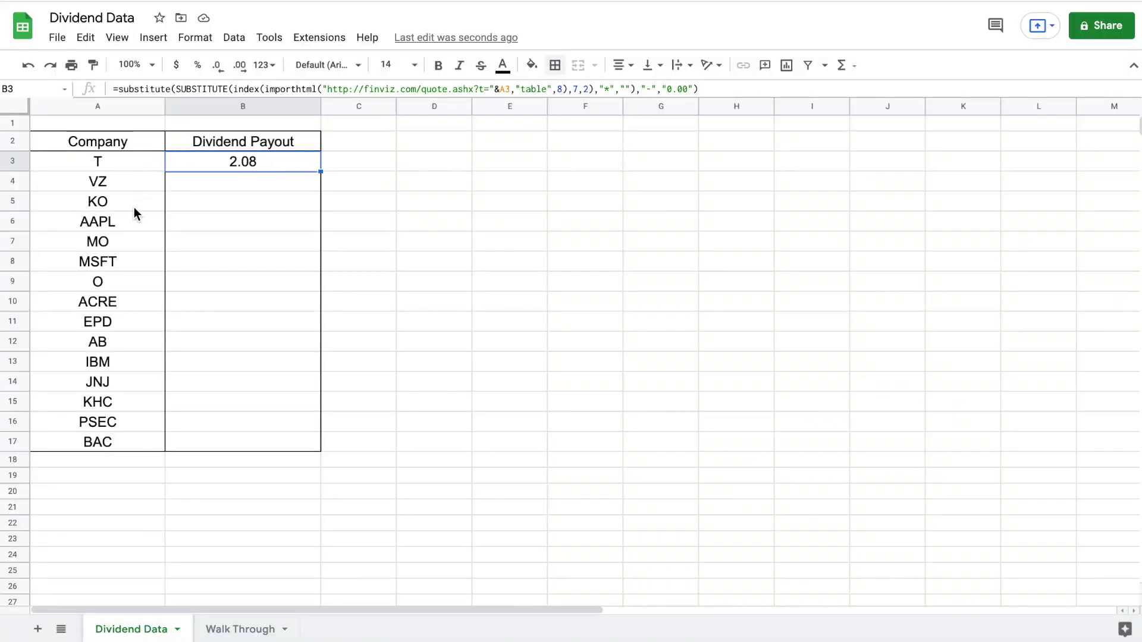
Copy the B3 dividend formula through B17, then go to the blank Walk Through sheet
{"action": "left_click", "coordinate": [131, 163]}
{"action": "left_click", "coordinate": [205, 155]}
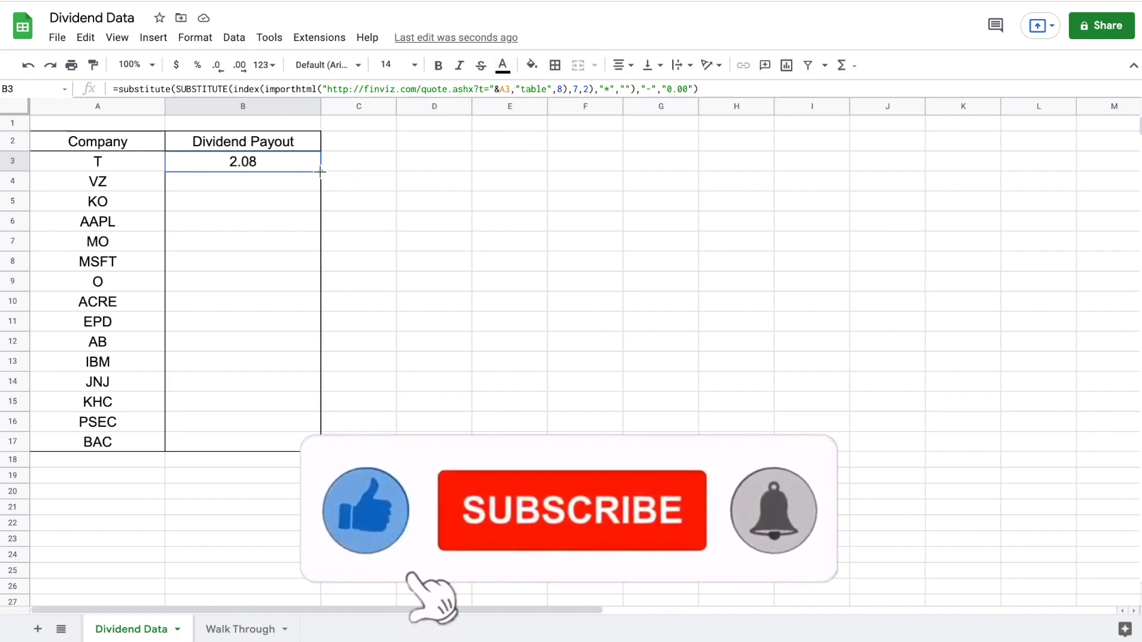
{"action": "left_click_drag", "start_coordinate": [320, 172], "coordinate": [314, 449]}
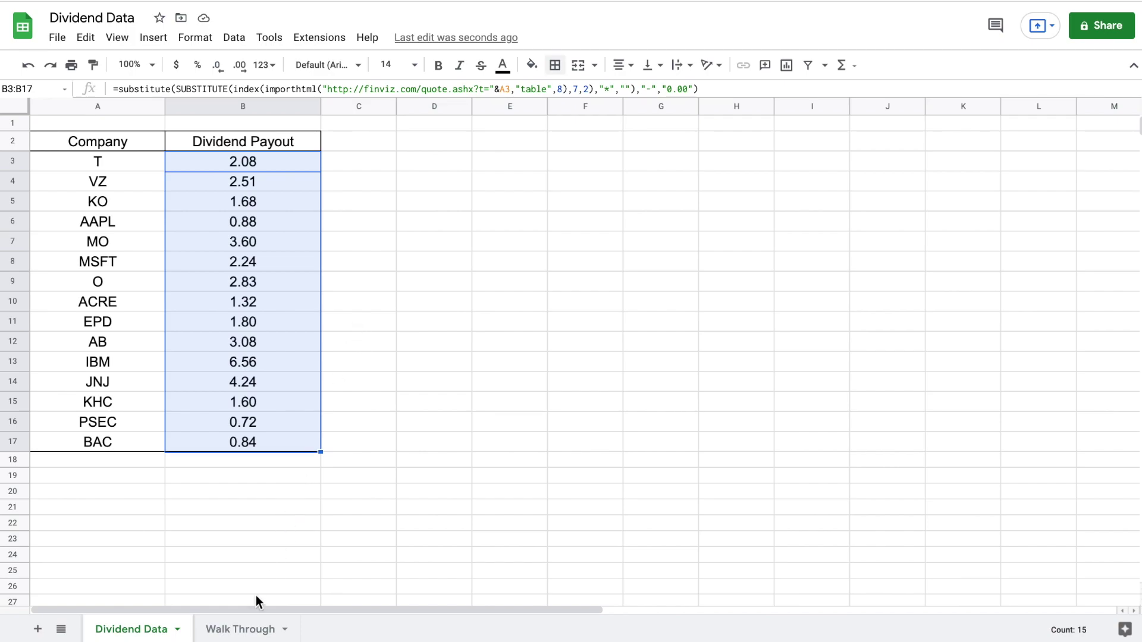
{"action": "left_click", "coordinate": [246, 627]}
{"action": "left_click", "coordinate": [404, 221]}
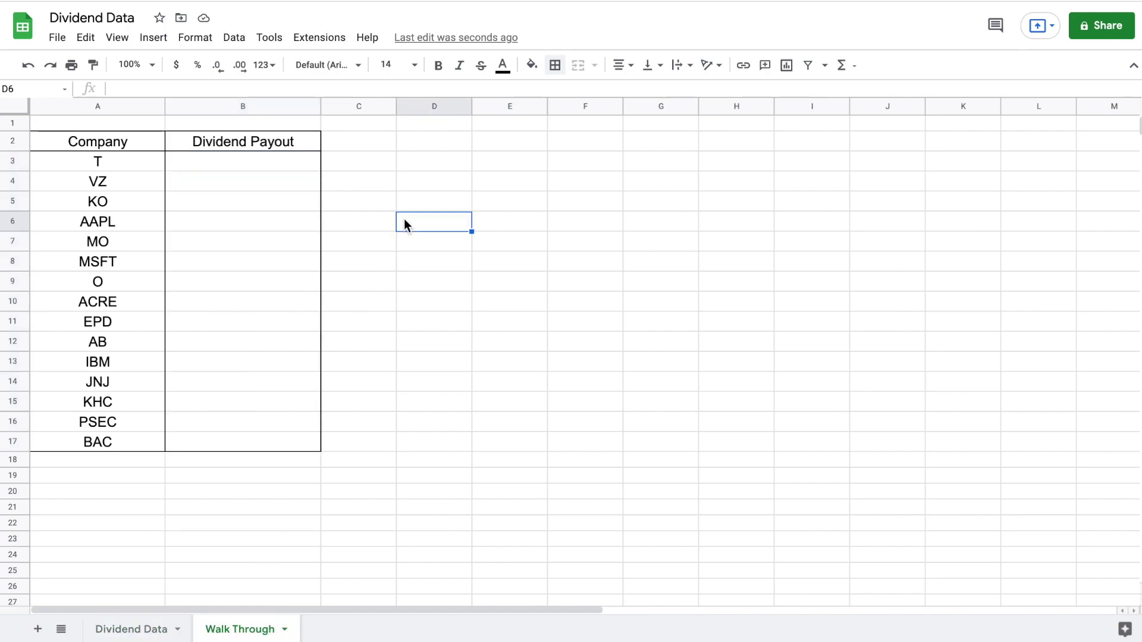
{"action": "left_click_drag", "start_coordinate": [148, 159], "coordinate": [124, 449]}
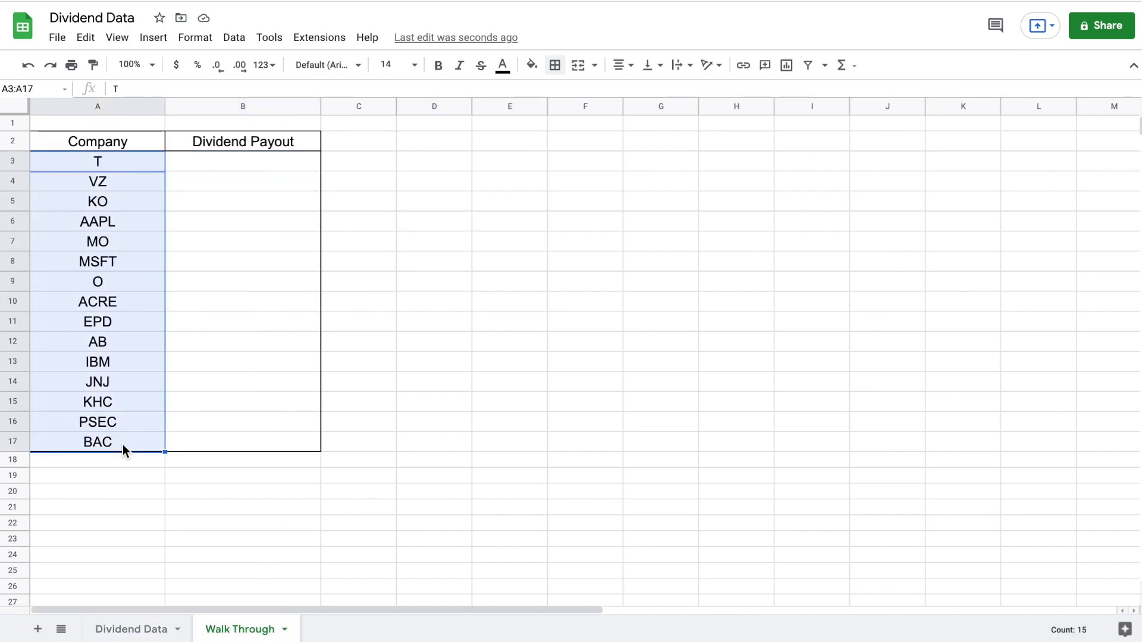
{"action": "left_click", "coordinate": [264, 169]}
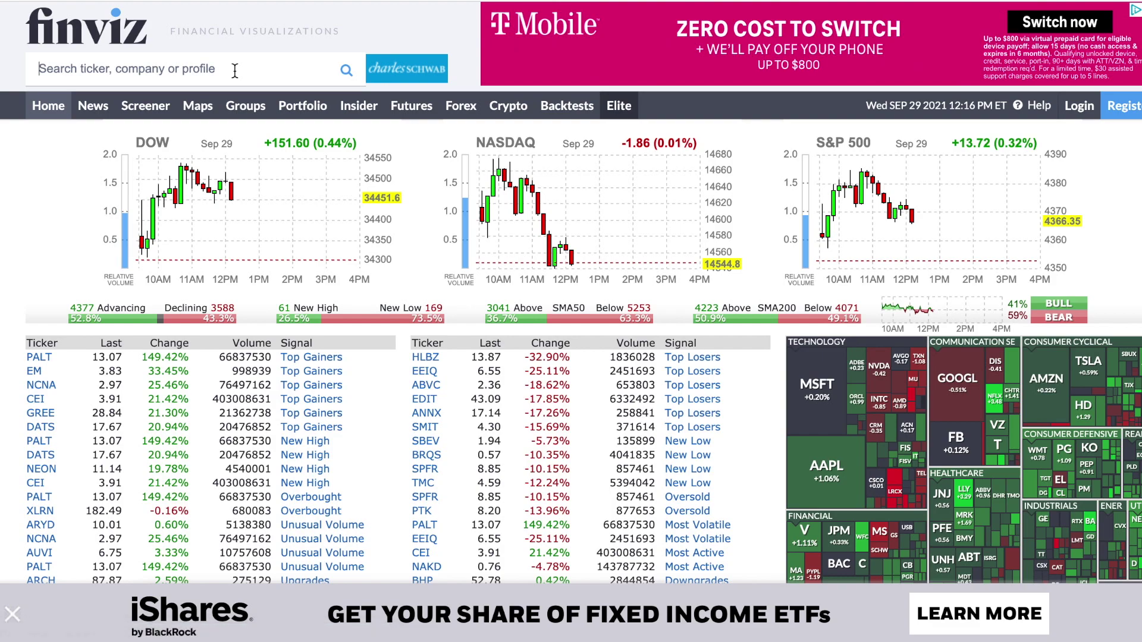
Search Finviz for ticker T to bring up AT&T's quote page
{"action": "type", "text": "t"}
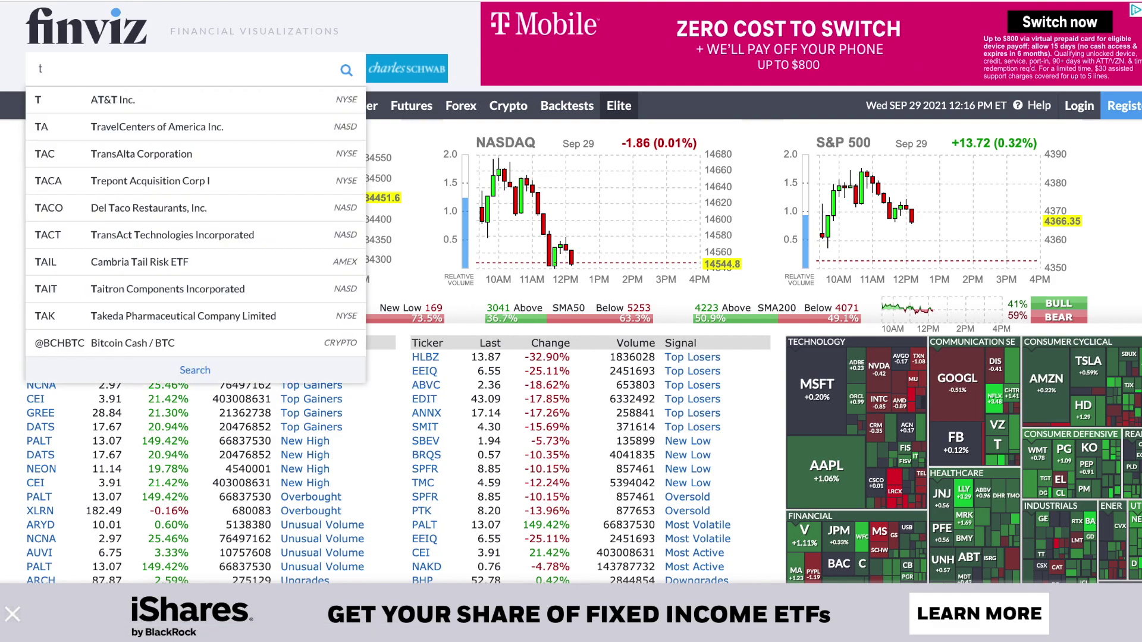
{"action": "left_click", "coordinate": [152, 101]}
{"action": "left_click", "coordinate": [343, 68]}
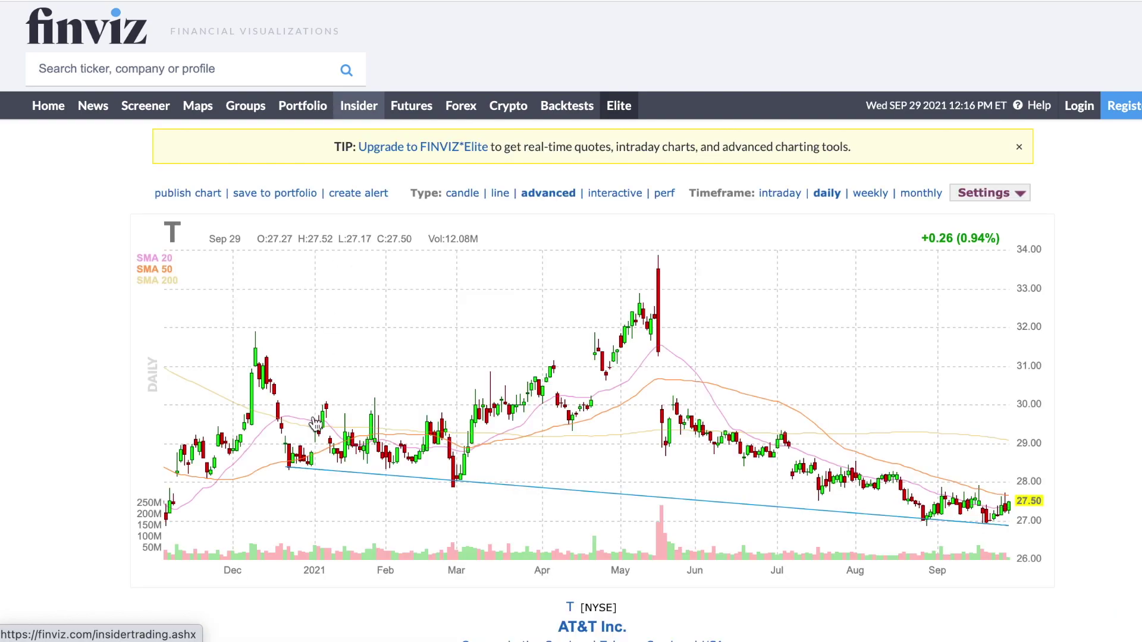
Highlight AT&T's 2.08 Dividend in the fundamentals table and return to the spreadsheet
{"action": "scroll", "coordinate": [70, 358], "scroll_direction": "down", "scroll_amount": 3}
{"action": "scroll", "coordinate": [69, 358], "scroll_direction": "down", "scroll_amount": 5}
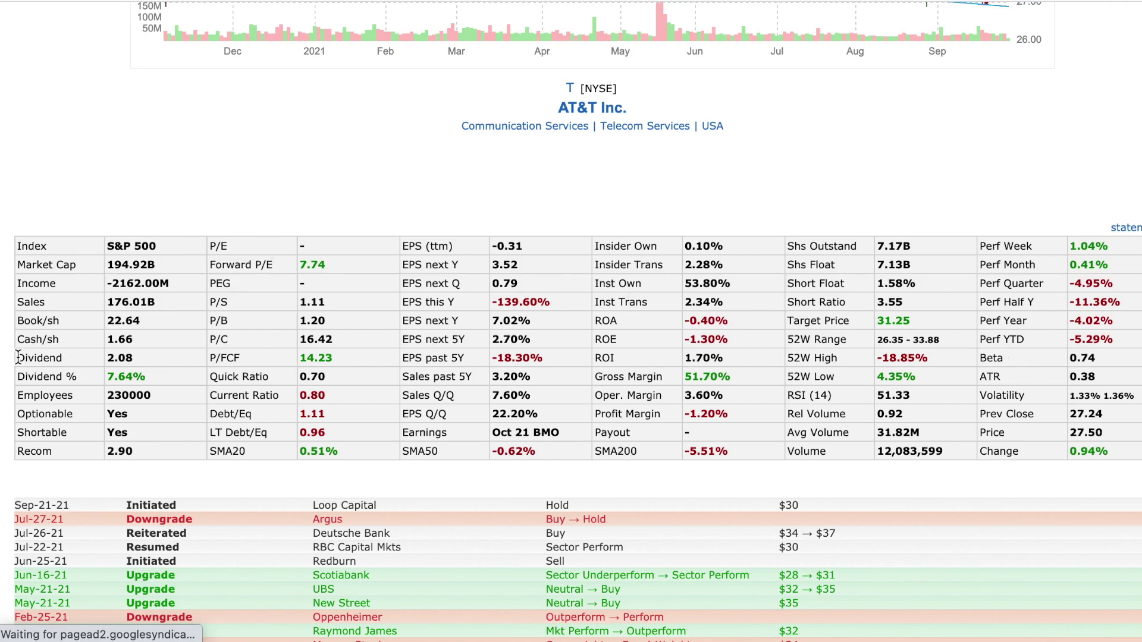
{"action": "left_click_drag", "start_coordinate": [18, 358], "coordinate": [135, 351]}
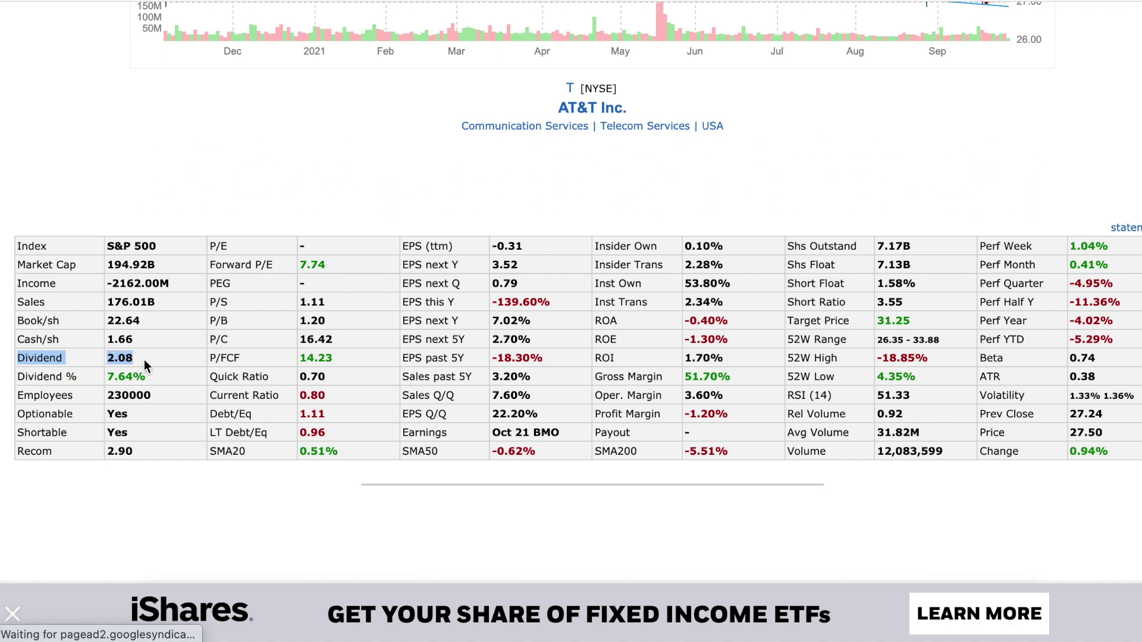
{"action": "key", "text": "ctrl+Tab"}
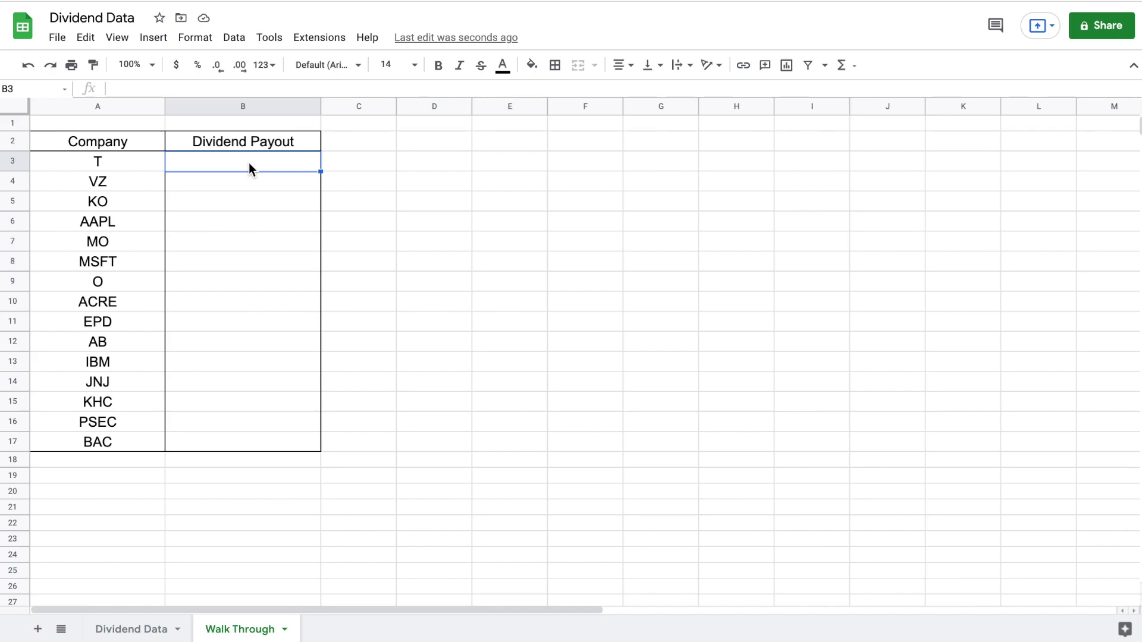
{"action": "type", "text": "="}
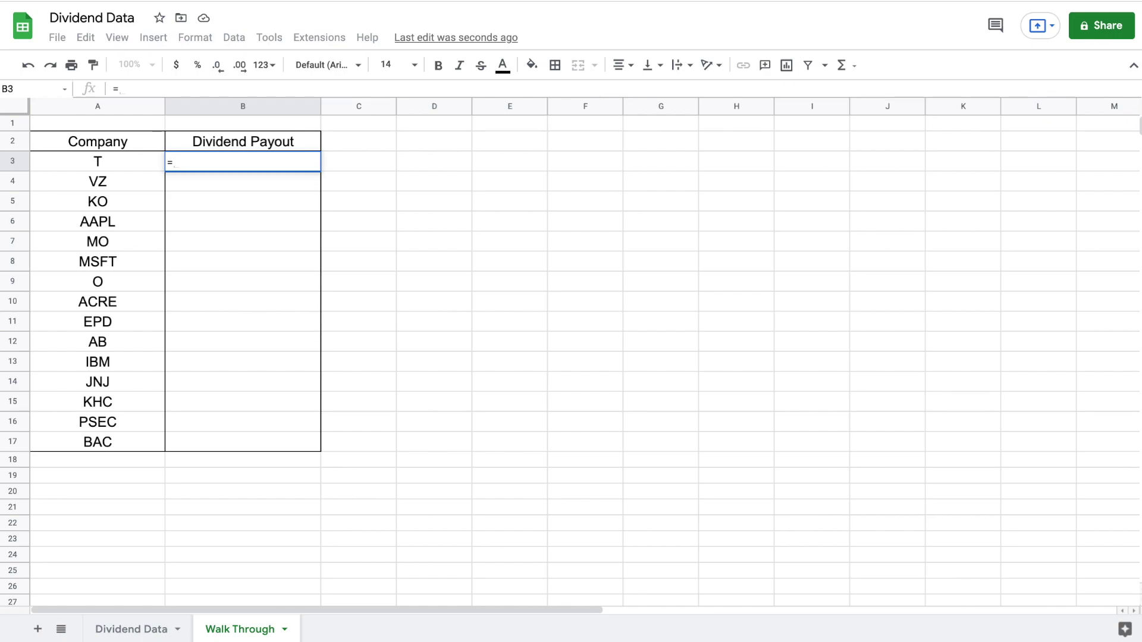
{"action": "type", "text": "import"}
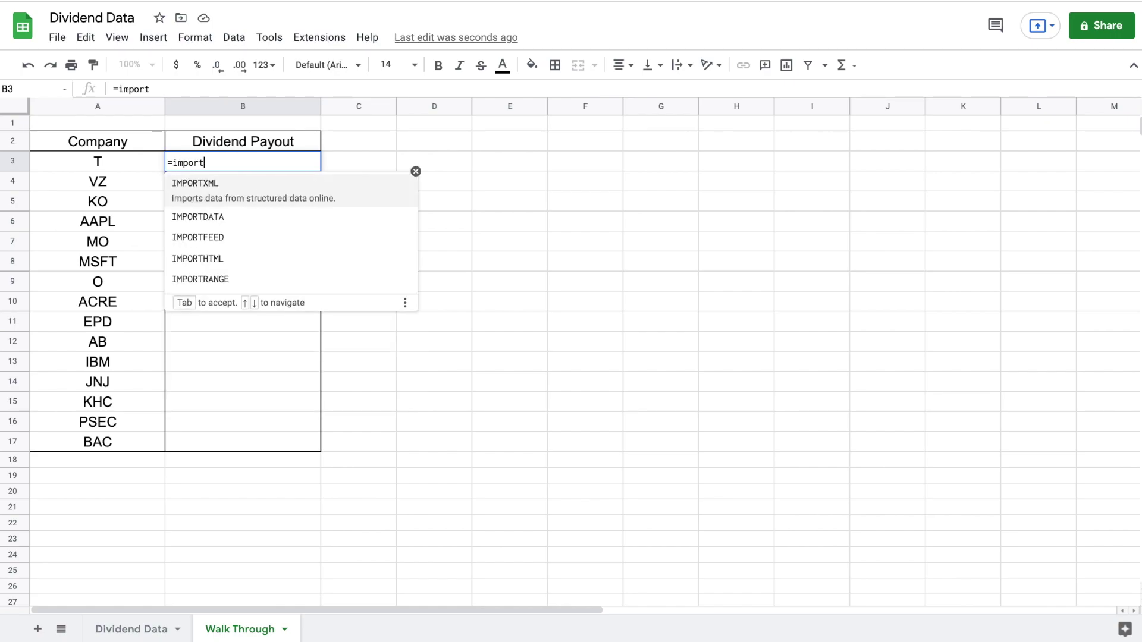
{"action": "type", "text": "html"}
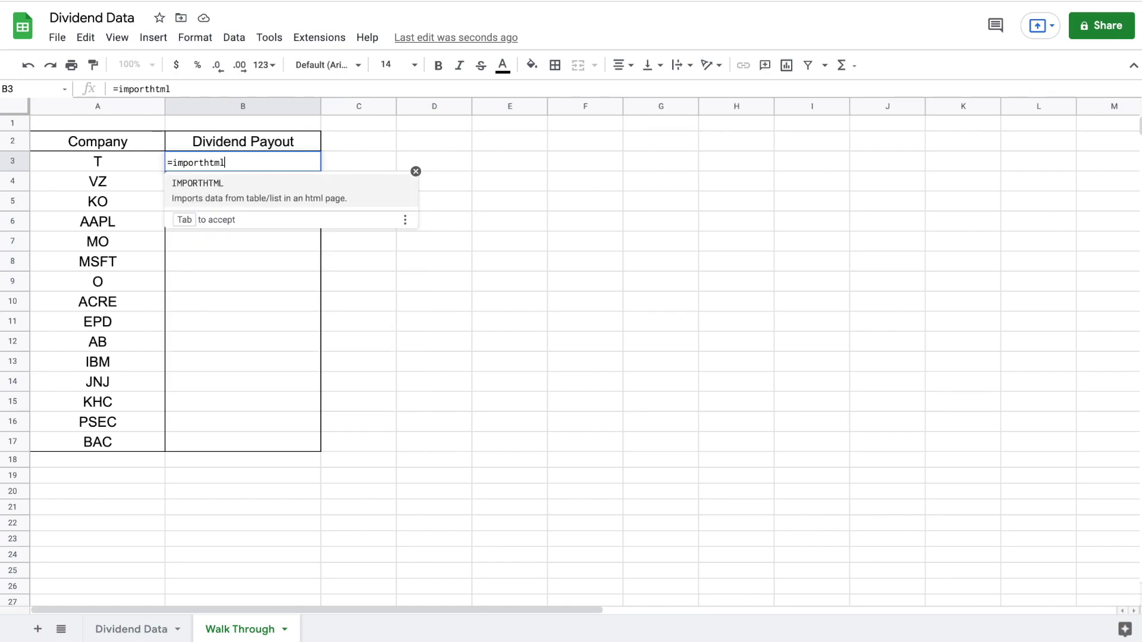
{"action": "left_click", "coordinate": [246, 191]}
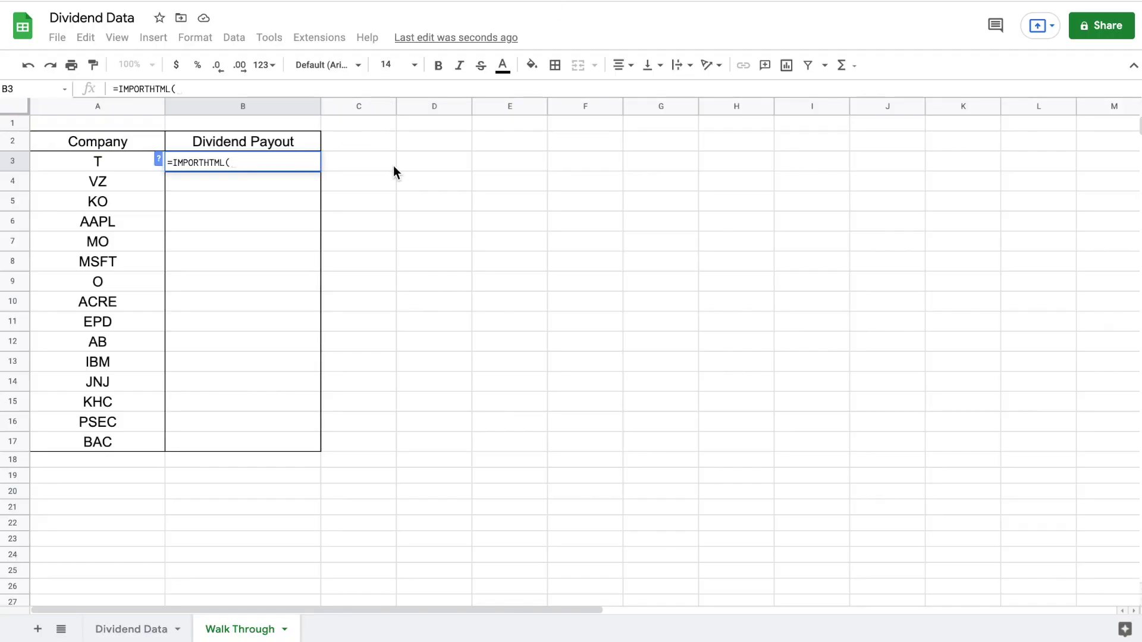
{"action": "type", "text": "\""}
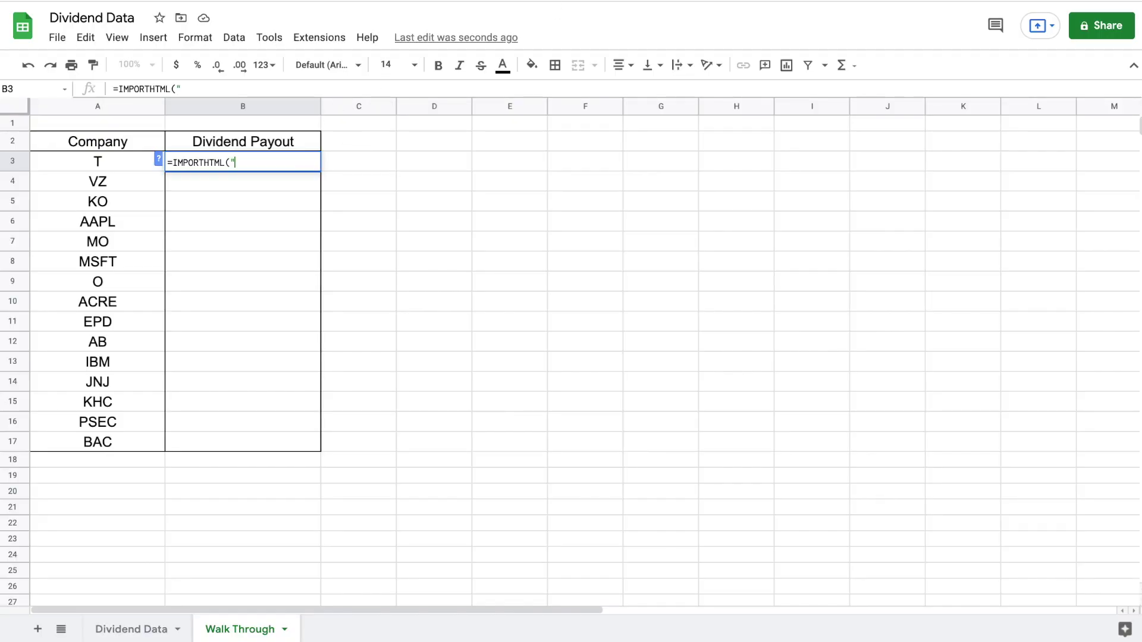
{"action": "type", "text": "https://finviz.com/quote.ashx?t=T"}
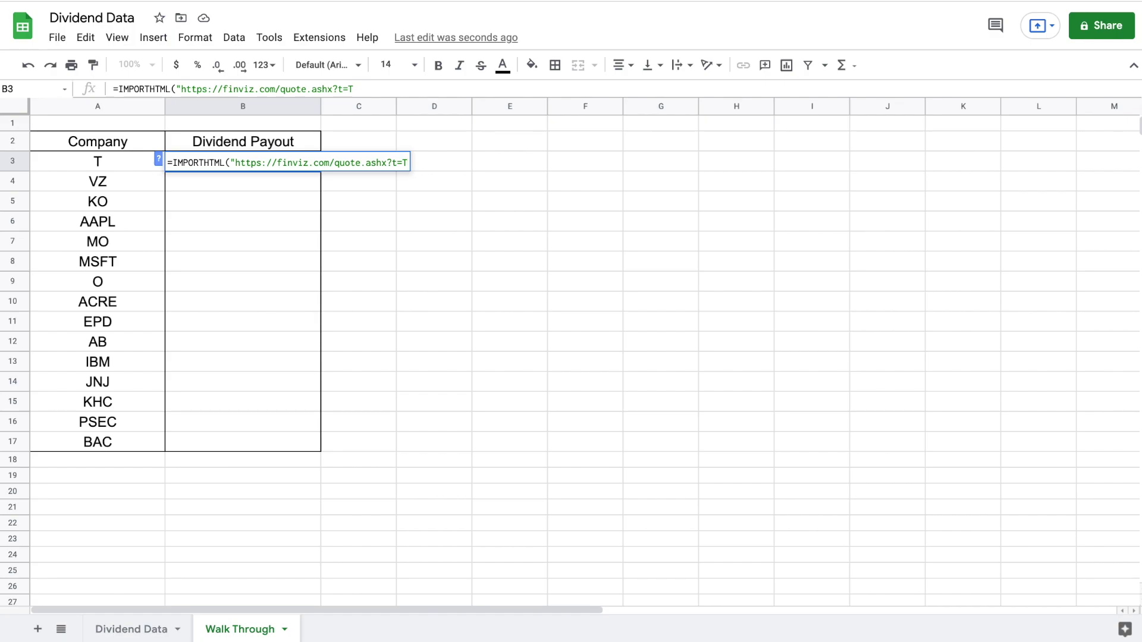
{"action": "type", "text": "\","}
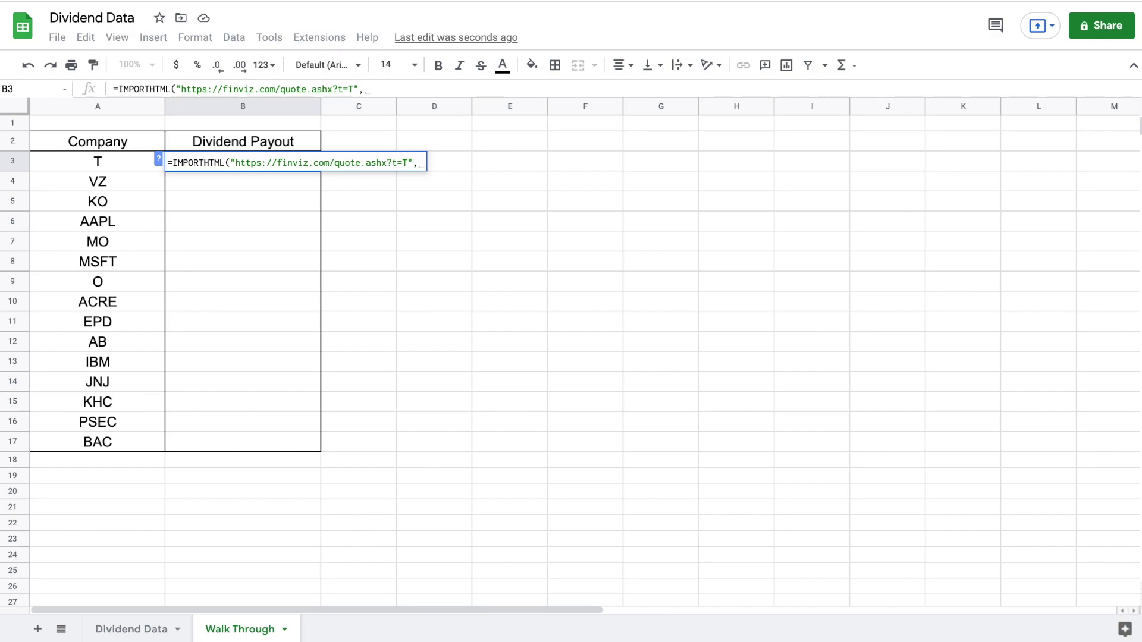
{"action": "type", "text": "\"Table"}
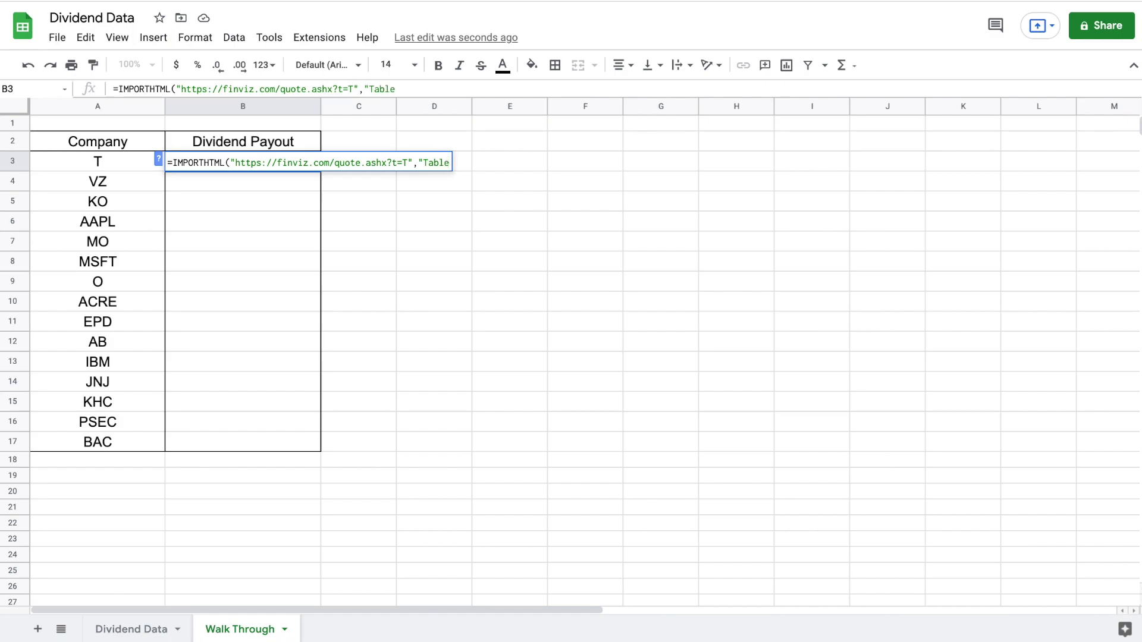
{"action": "type", "text": "\","}
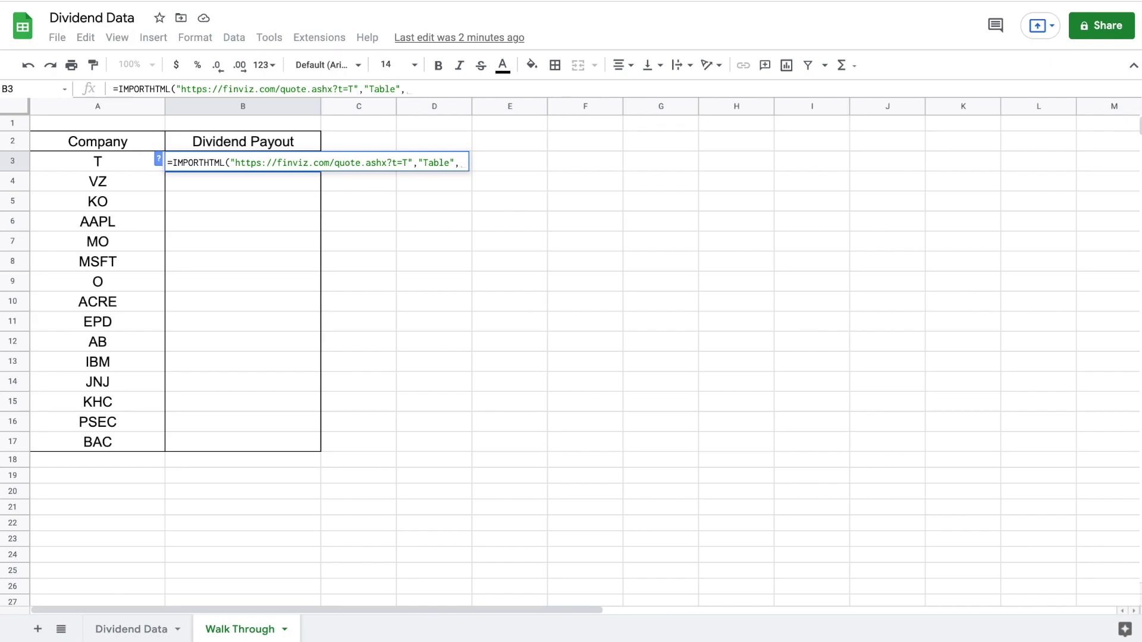
{"action": "type", "text": "8)"}
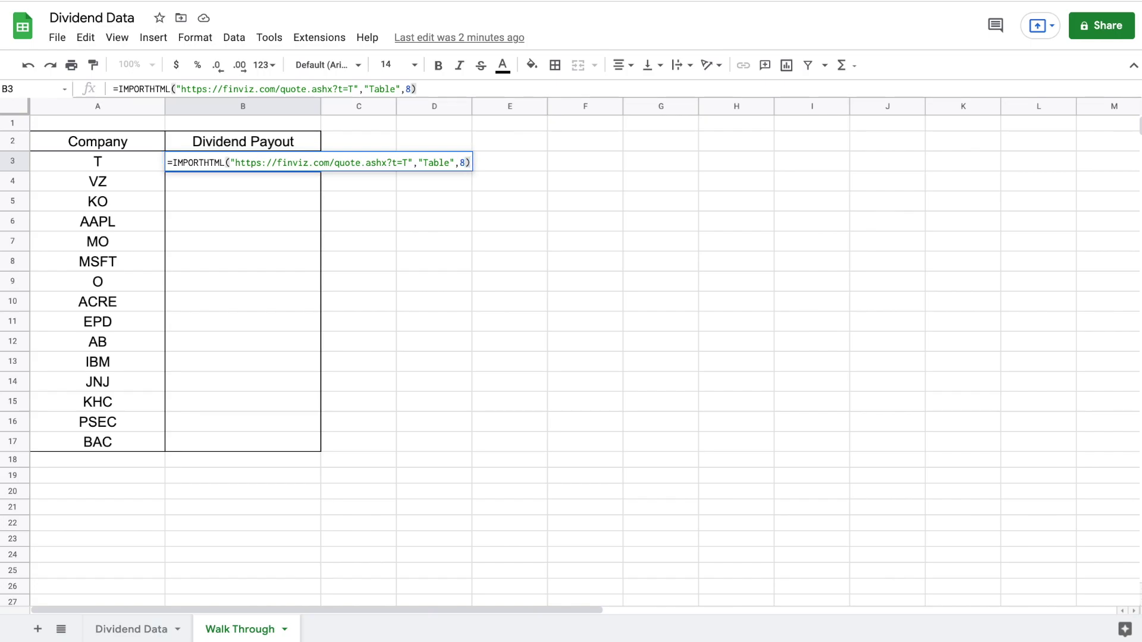
{"action": "key", "text": "Return"}
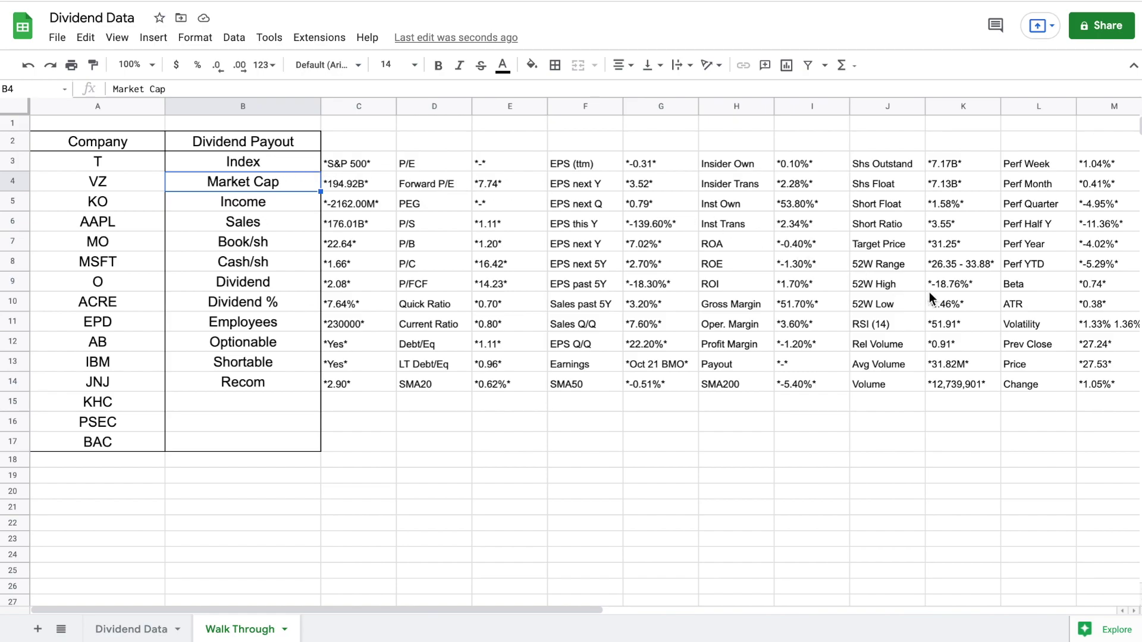
{"action": "left_click_drag", "start_coordinate": [272, 279], "coordinate": [344, 283]}
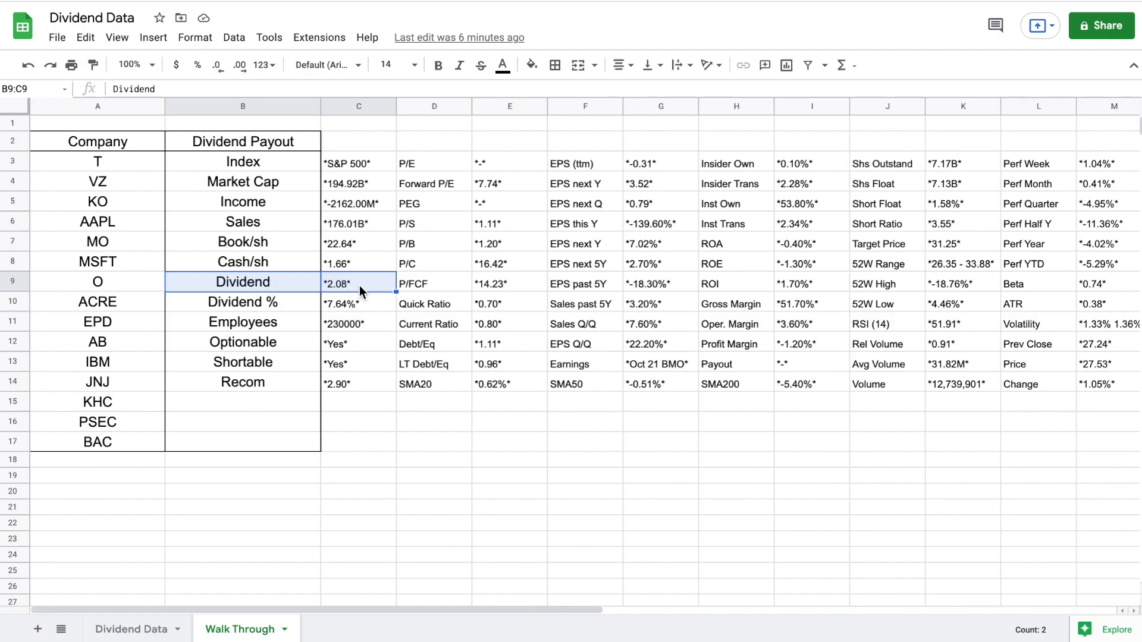
{"action": "left_click", "coordinate": [274, 161]}
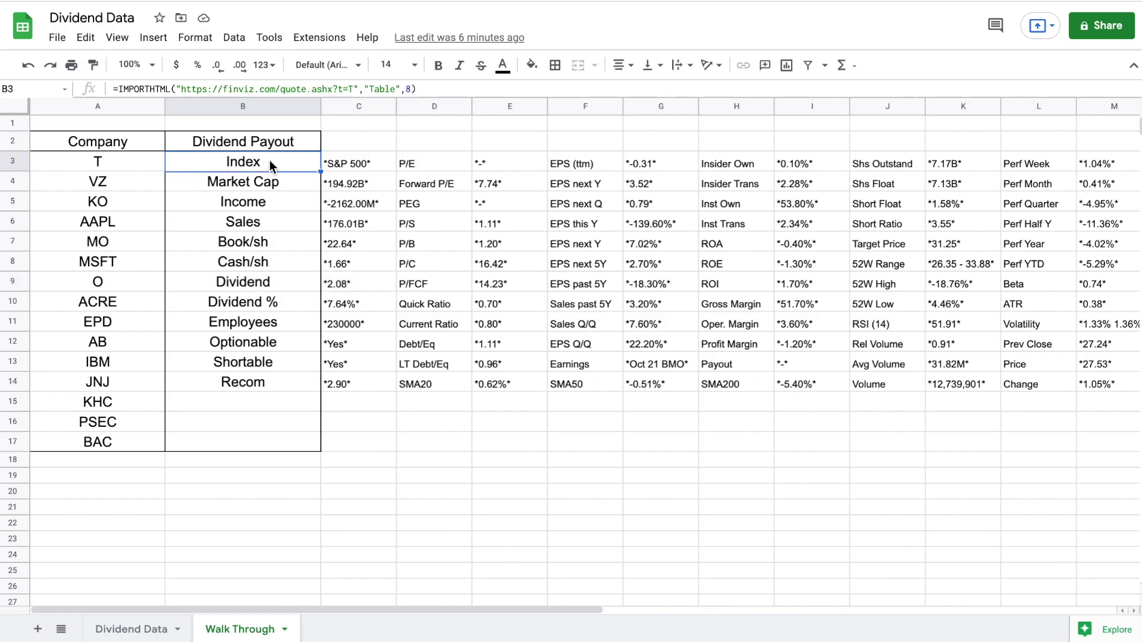
Insert Index( at the start of B3's formula, then bring up the Finviz quote page
{"action": "left_click", "coordinate": [119, 89]}
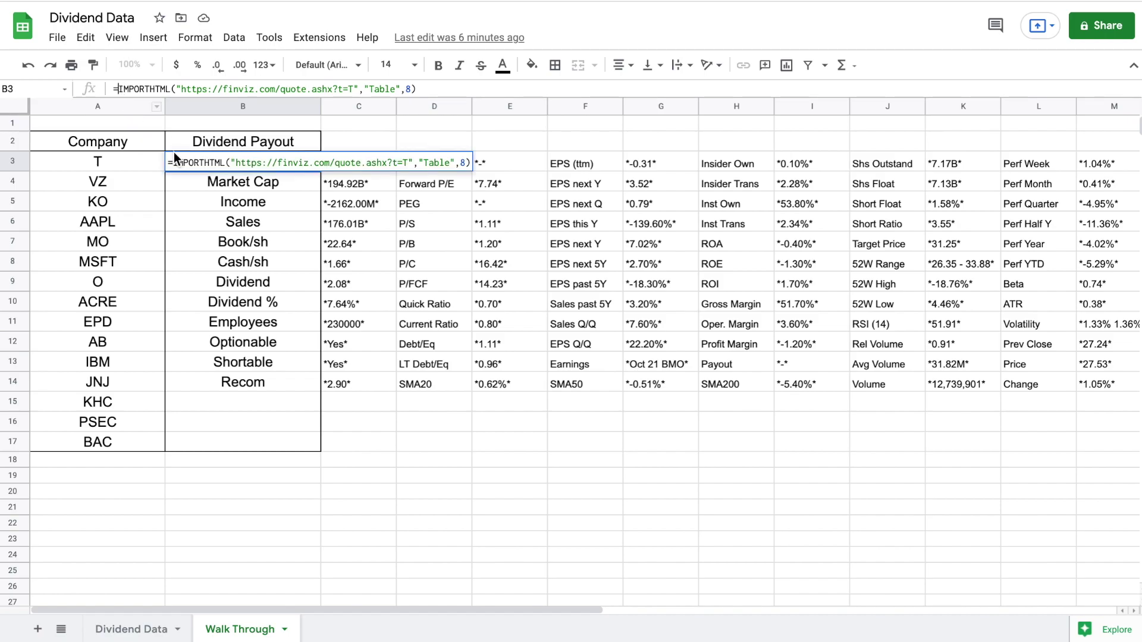
{"action": "type", "text": "Inde"}
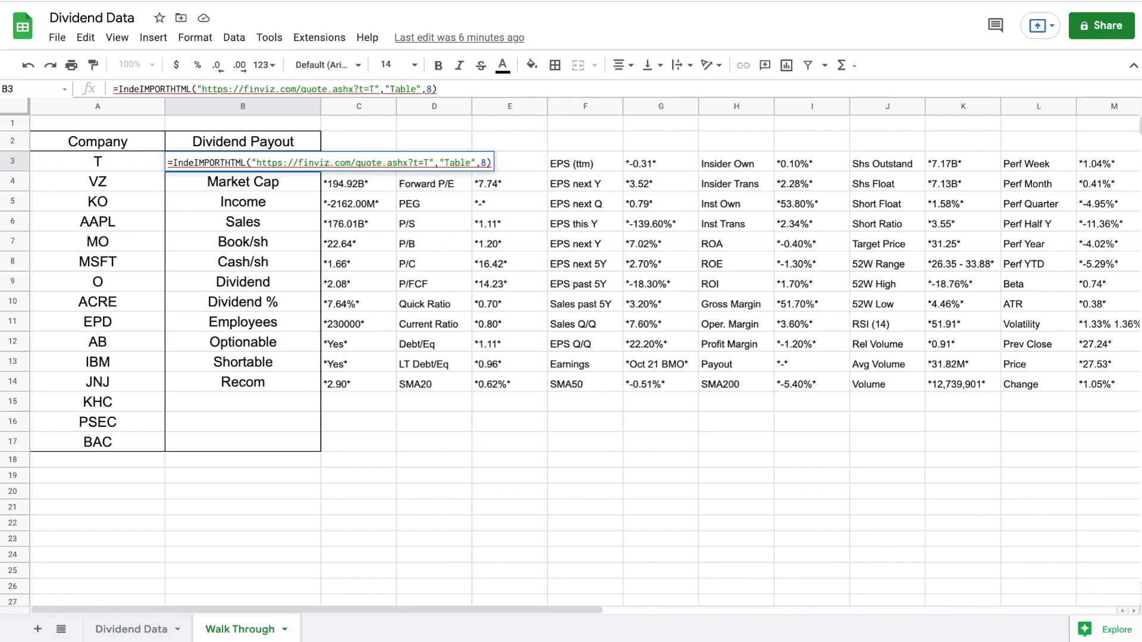
{"action": "type", "text": "x"}
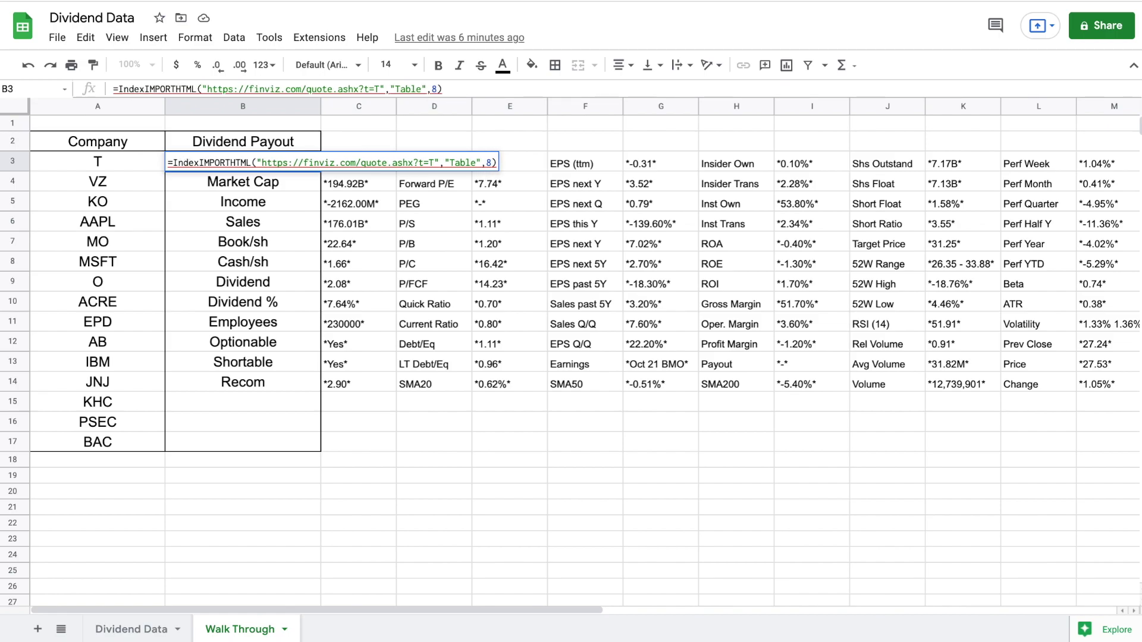
{"action": "type", "text": "("}
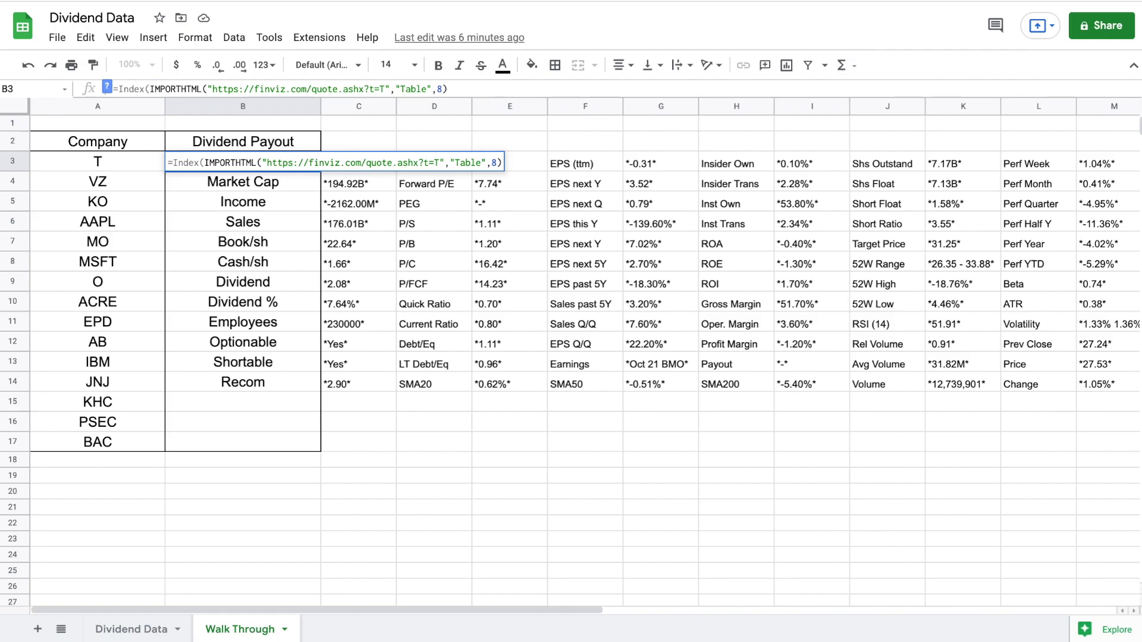
{"action": "key", "text": "ctrl+Tab"}
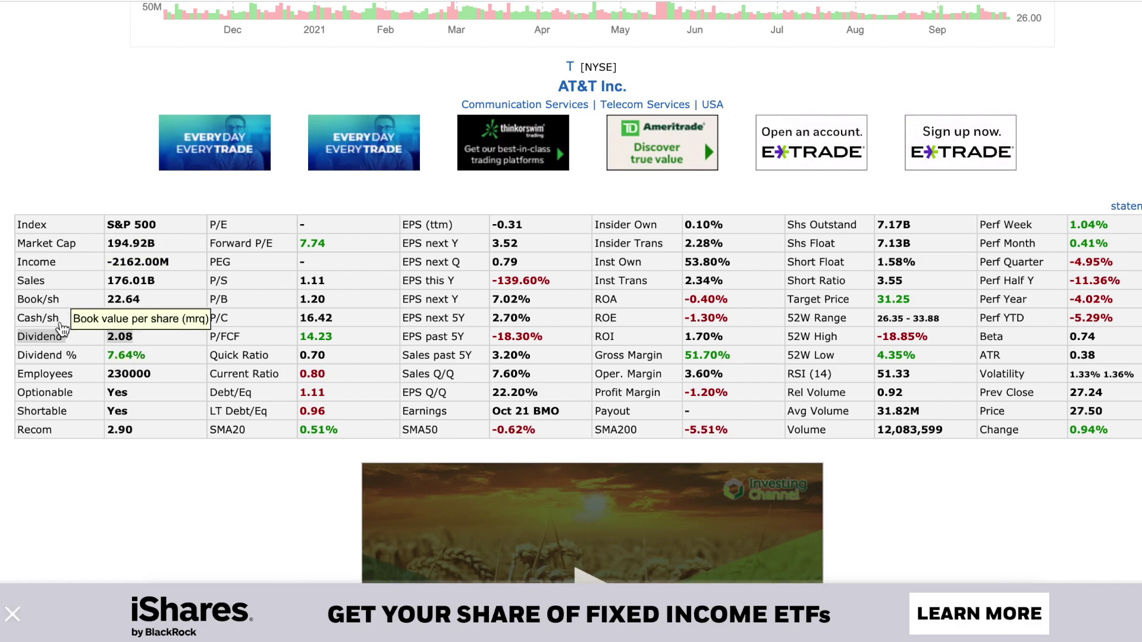
Find the Dividend row showing 2.08 in the AT&T fundamentals table
{"action": "mouse_move", "coordinate": [63, 342]}
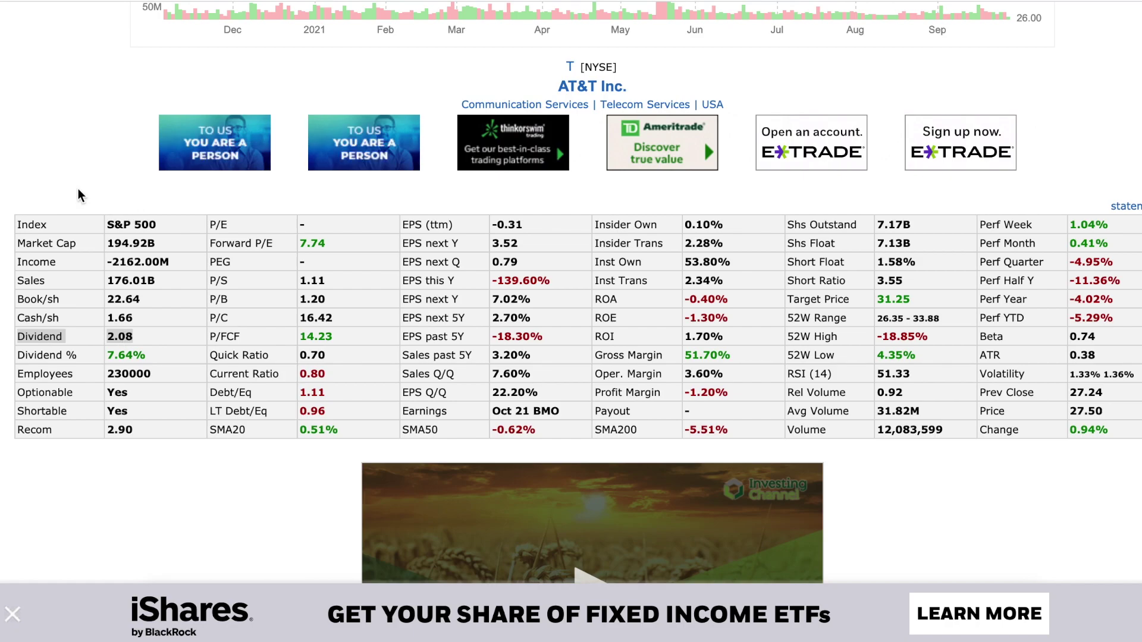
{"action": "mouse_move", "coordinate": [70, 225]}
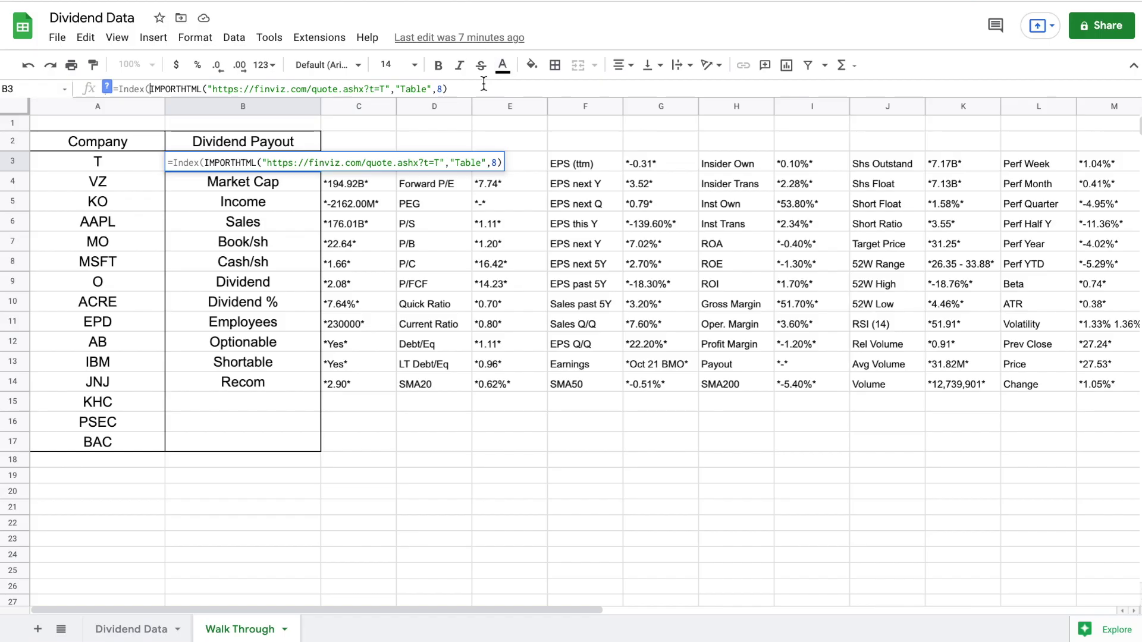
Append ,7,2) so B3 returns only the Dividend cell, *2.08*, from the table
{"action": "left_click", "coordinate": [481, 84]}
{"action": "type", "text": ","}
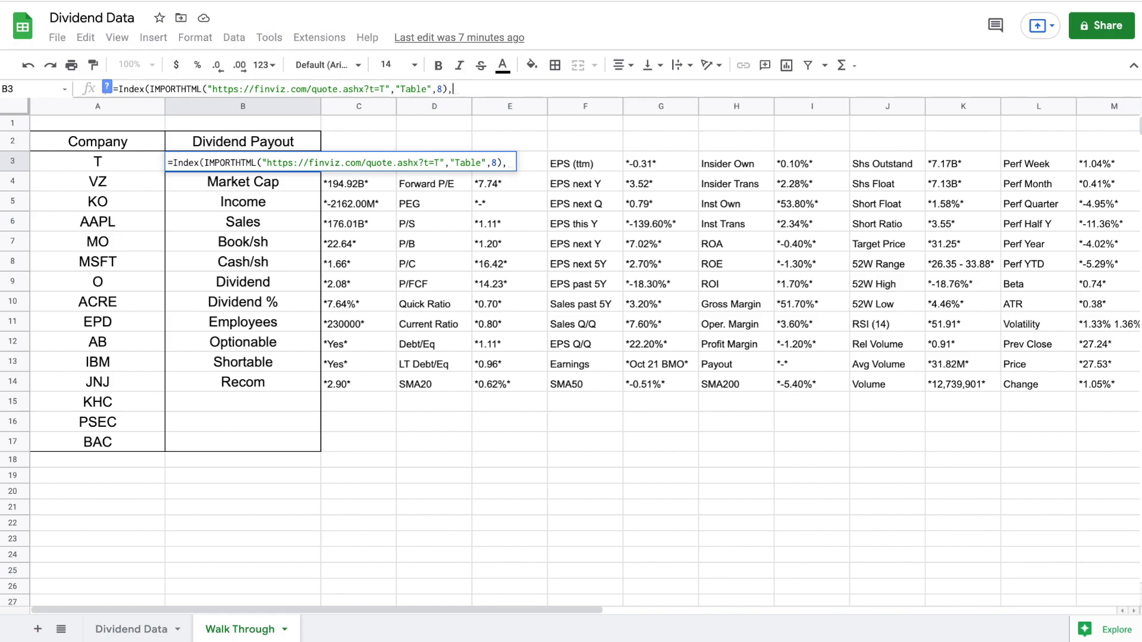
{"action": "type", "text": "7,2"}
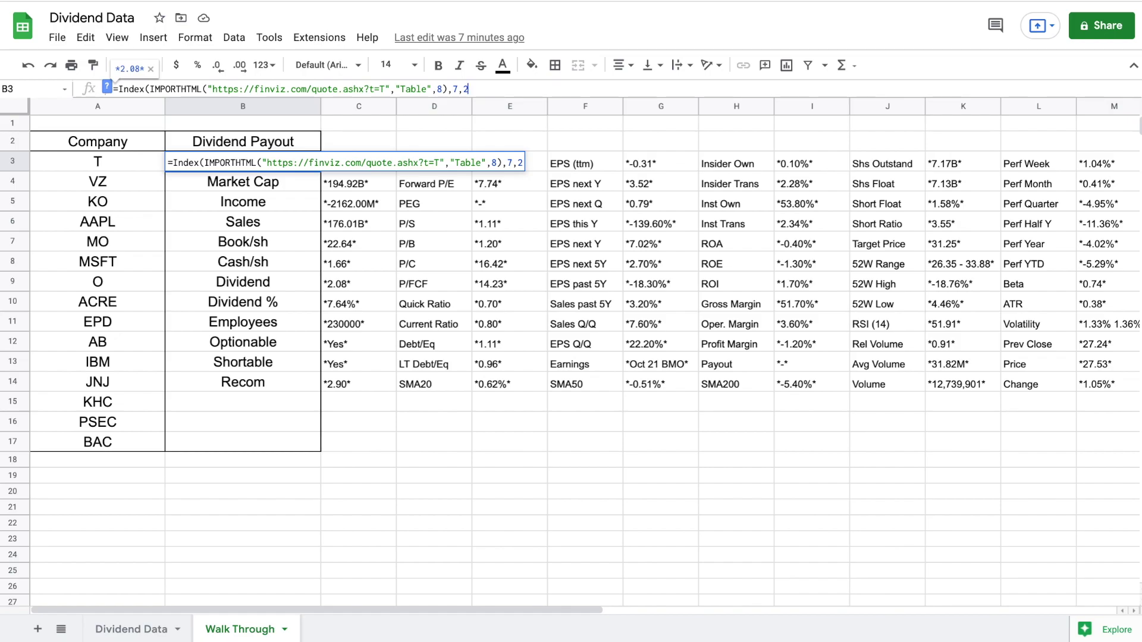
{"action": "type", "text": ")"}
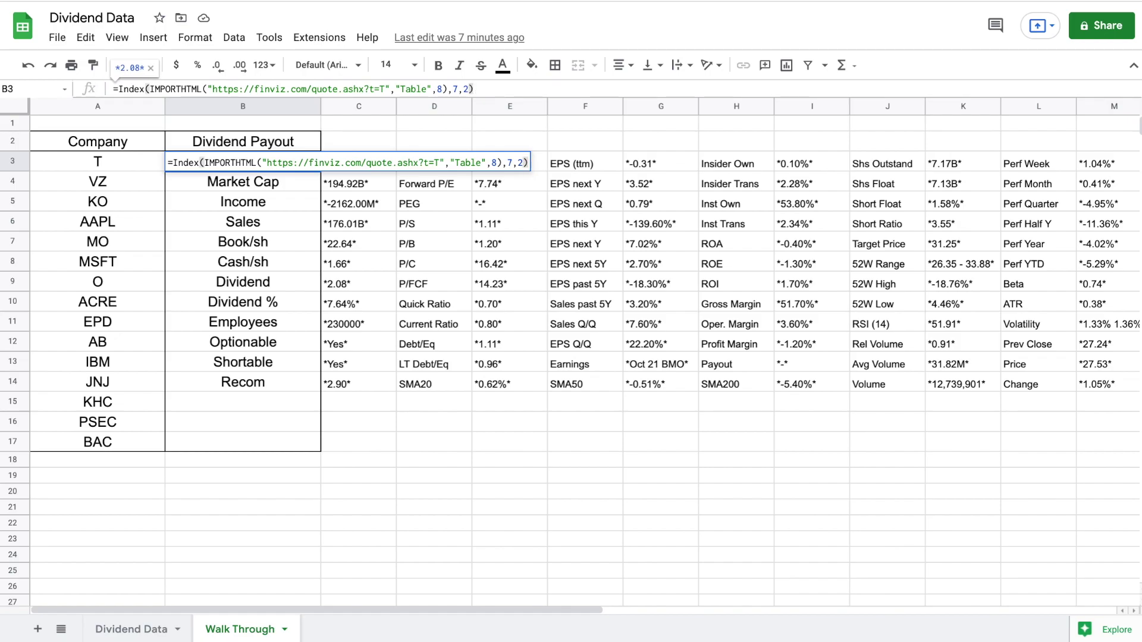
{"action": "key", "text": "Return"}
{"action": "left_click", "coordinate": [288, 165]}
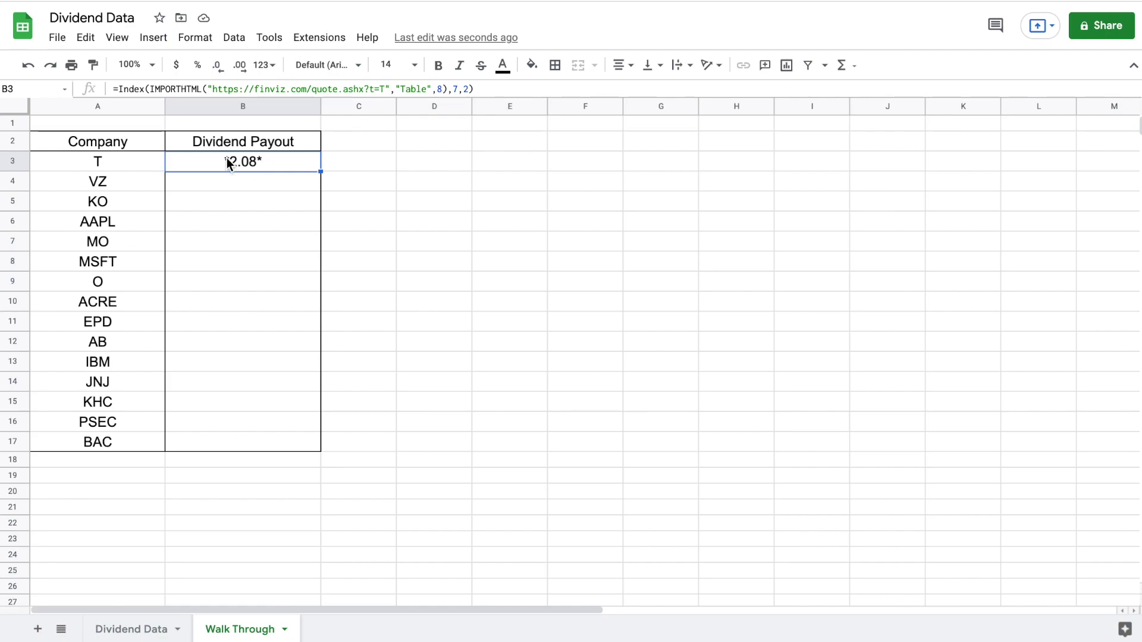
Wrap B3's formula in substitute(...,"*","") so T's payout shows a plain 2.08
{"action": "left_click", "coordinate": [116, 89]}
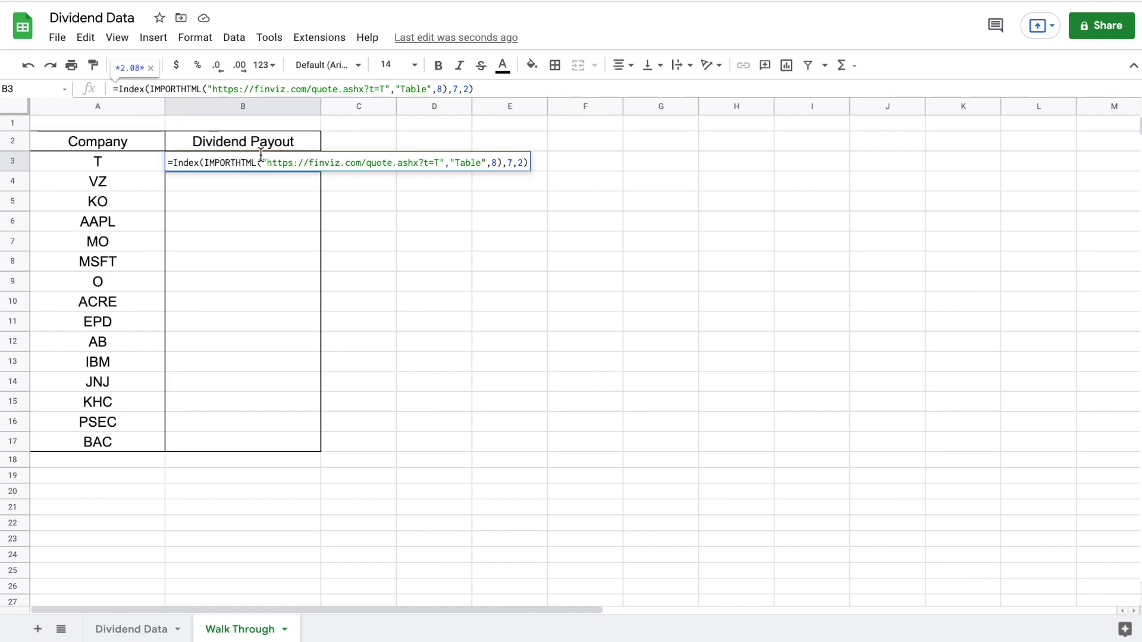
{"action": "type", "text": "subst"}
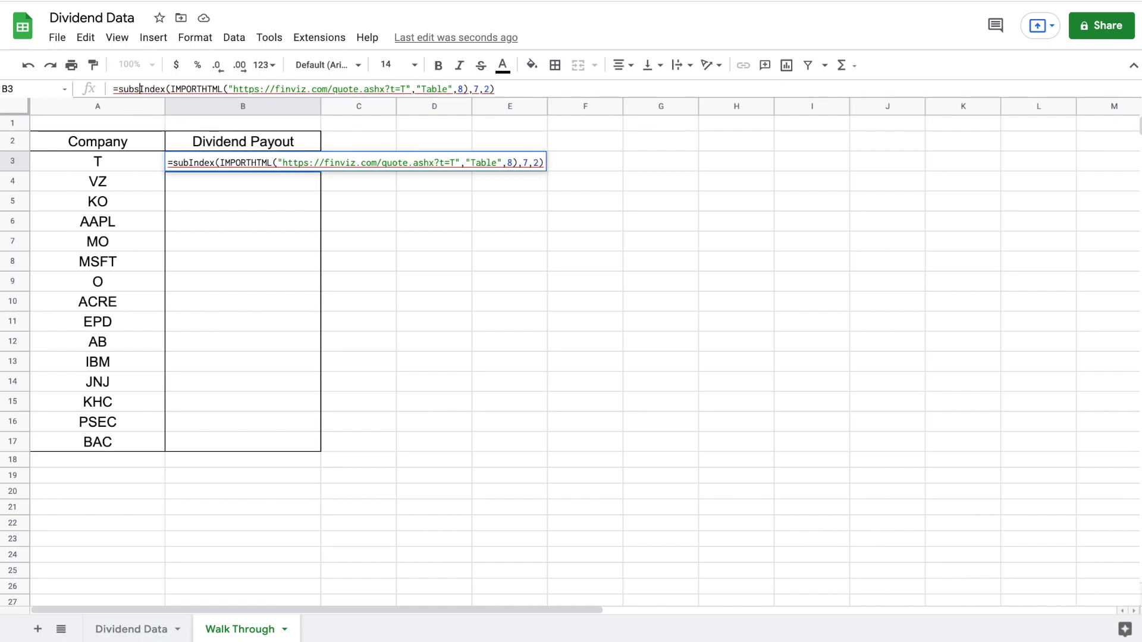
{"action": "type", "text": "itute("}
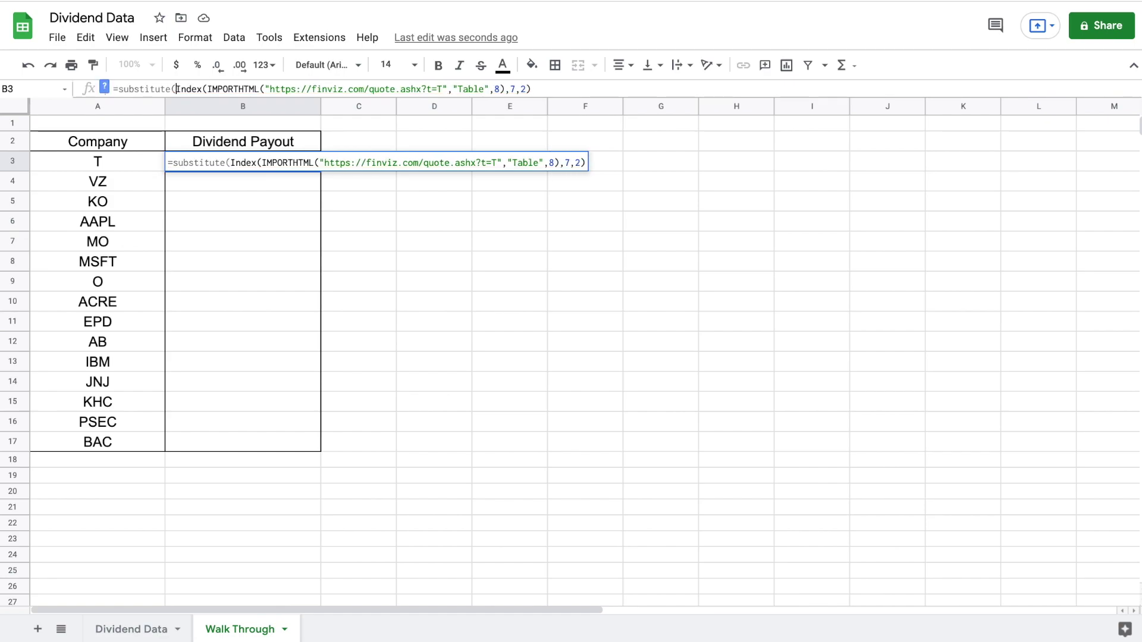
{"action": "left_click", "coordinate": [553, 90]}
{"action": "type", "text": ","}
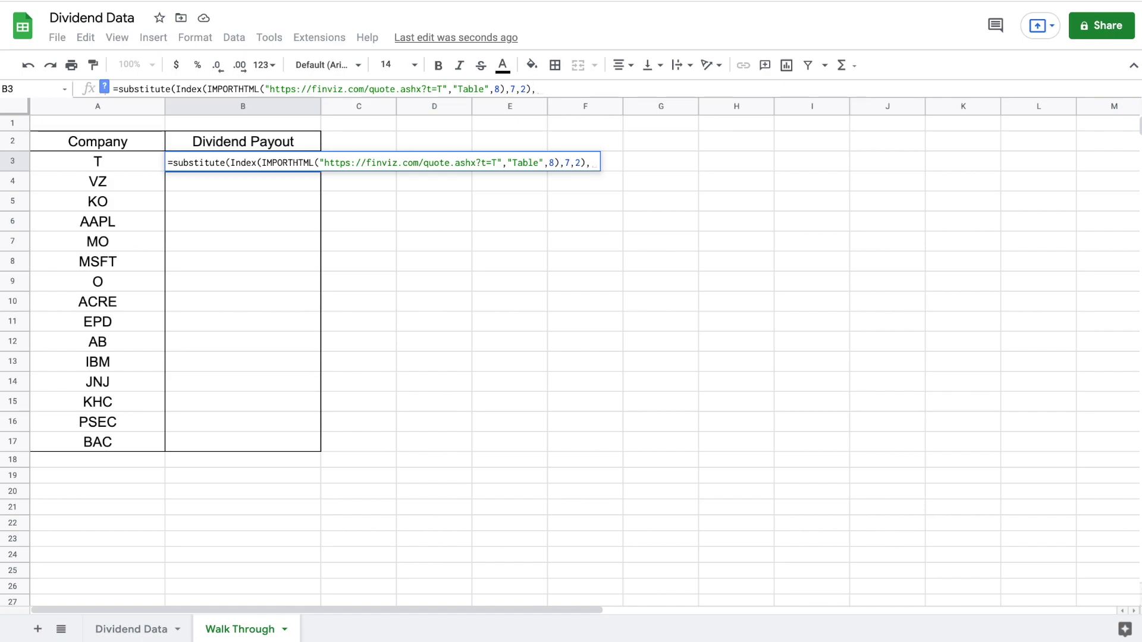
{"action": "type", "text": "*"}
{"action": "key", "text": "BackSpace"}
{"action": "type", "text": "\"*\""}
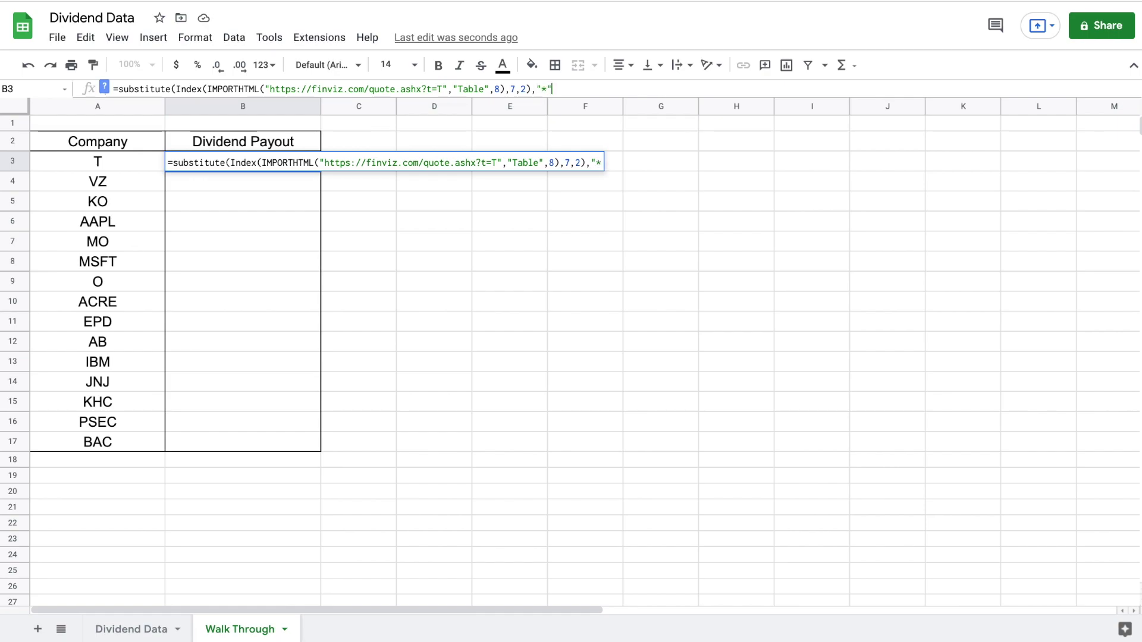
{"action": "type", "text": ","}
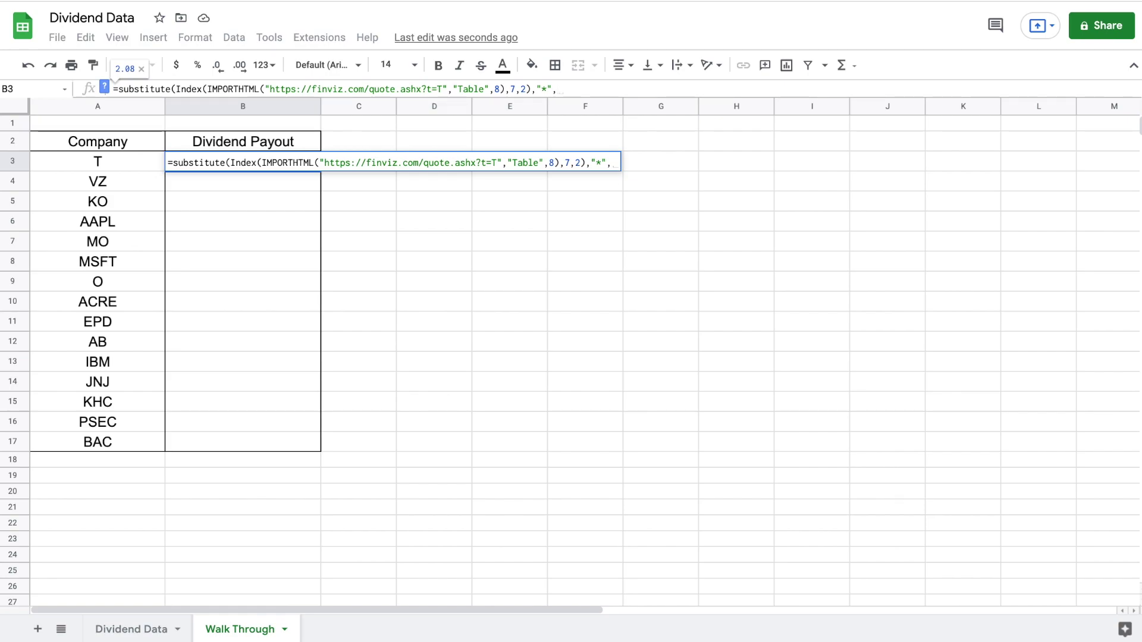
{"action": "type", "text": "\"\""}
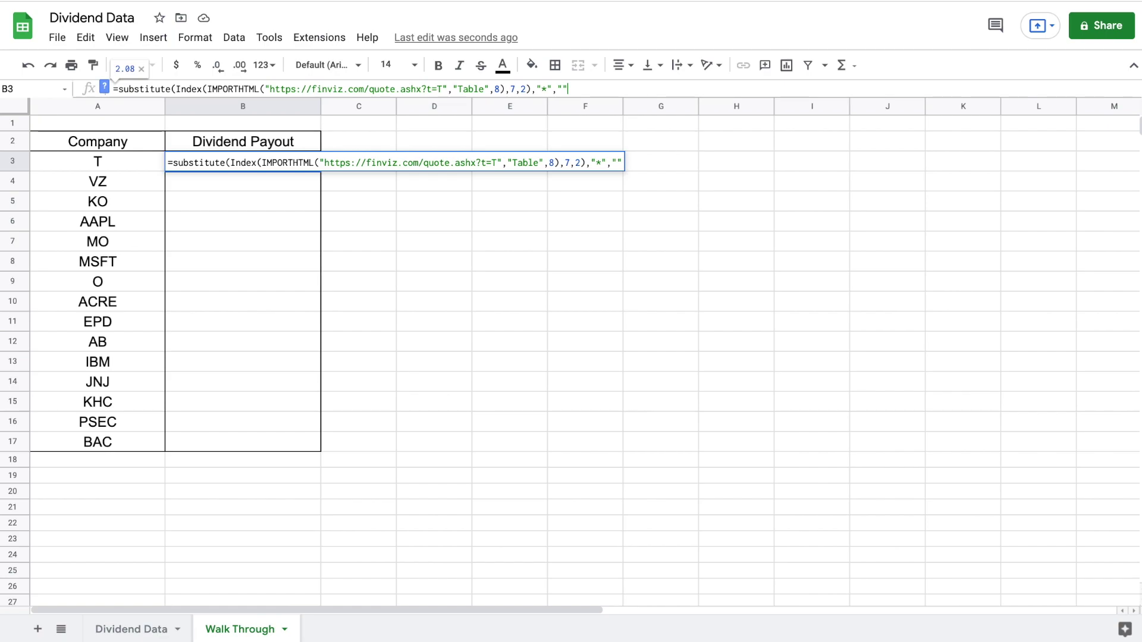
{"action": "type", "text": ")"}
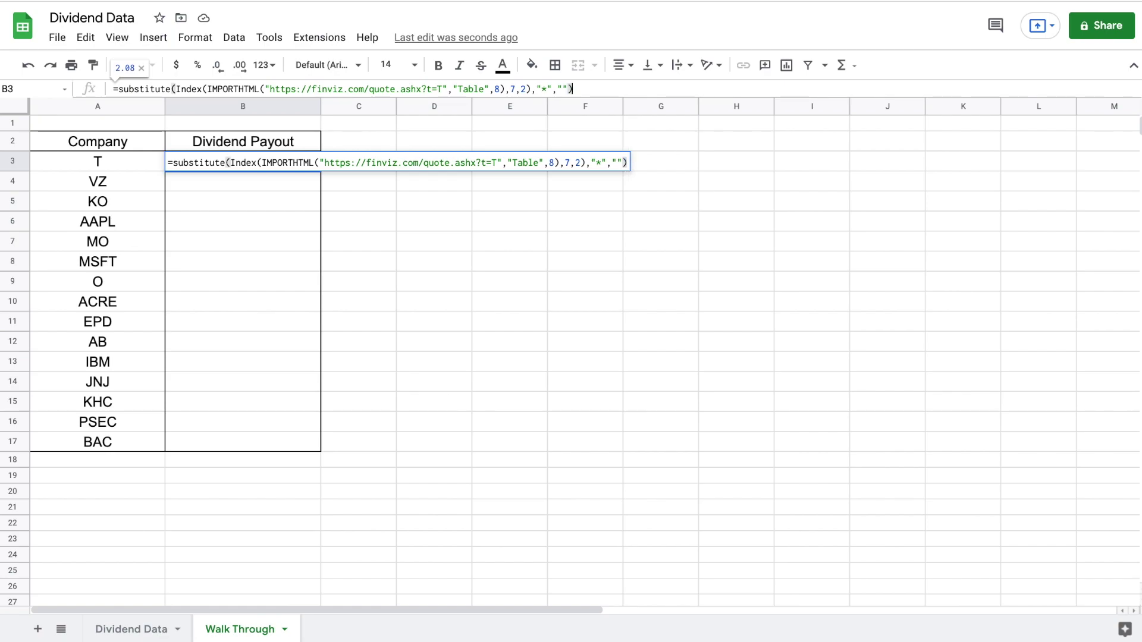
{"action": "key", "text": "Return"}
{"action": "left_click", "coordinate": [295, 164]}
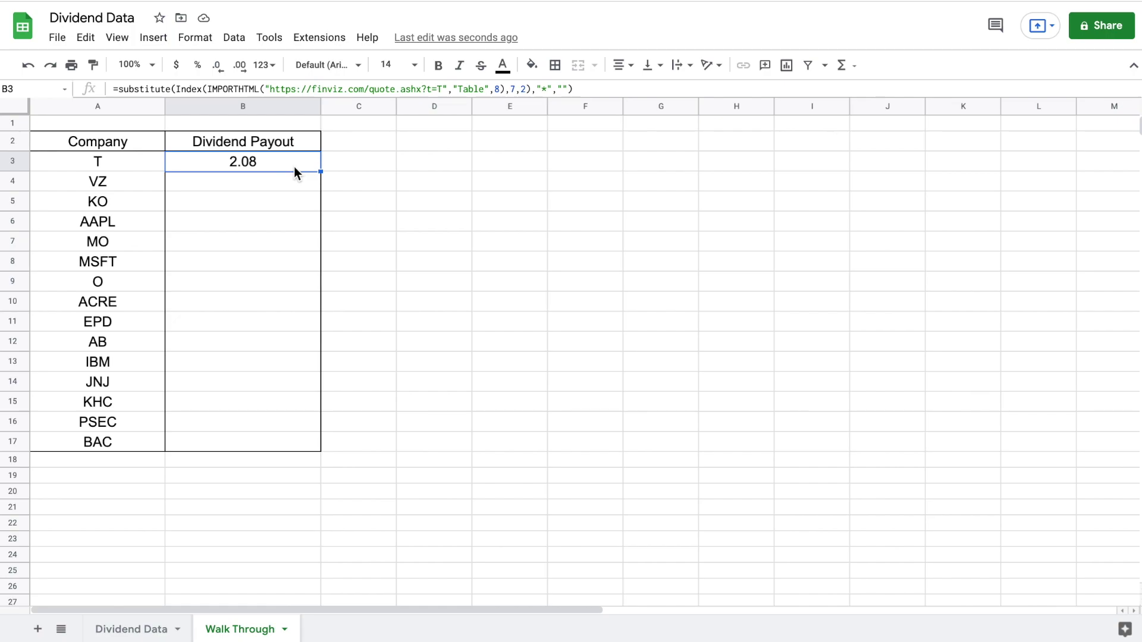
{"action": "left_click_drag", "start_coordinate": [320, 171], "coordinate": [303, 229]}
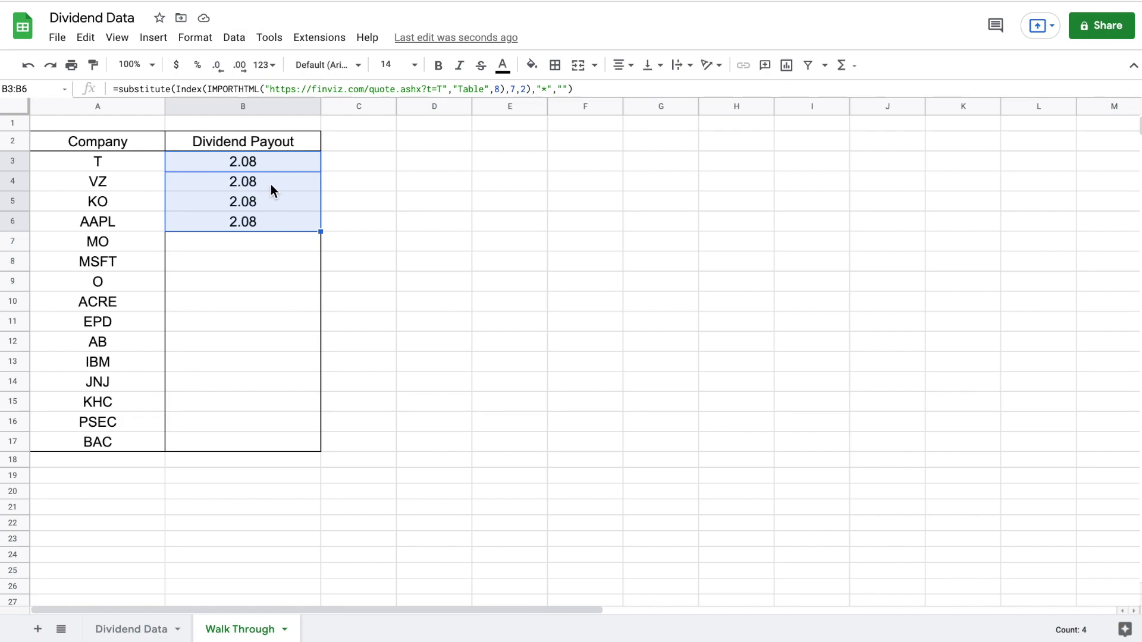
{"action": "left_click", "coordinate": [252, 180]}
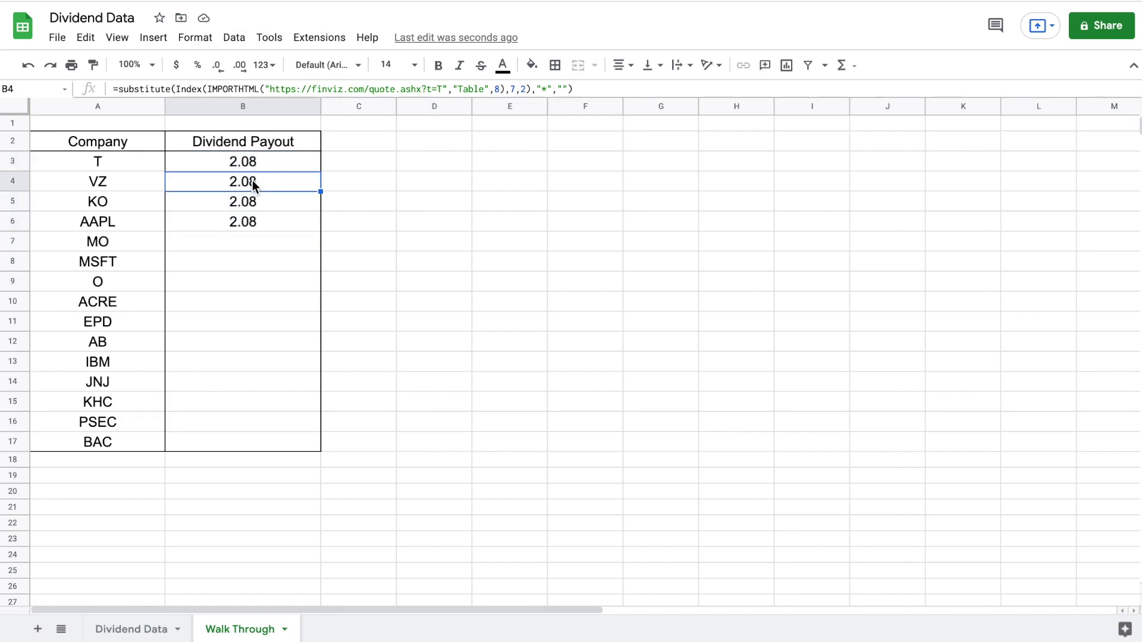
{"action": "left_click", "coordinate": [138, 181]}
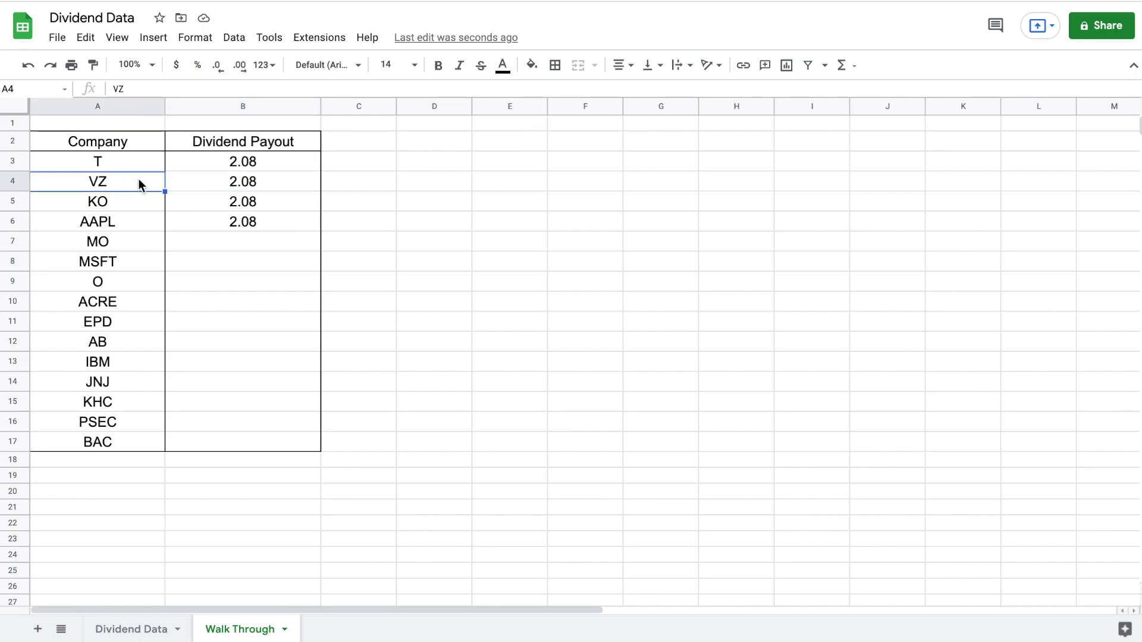
{"action": "left_click_drag", "start_coordinate": [227, 184], "coordinate": [225, 230]}
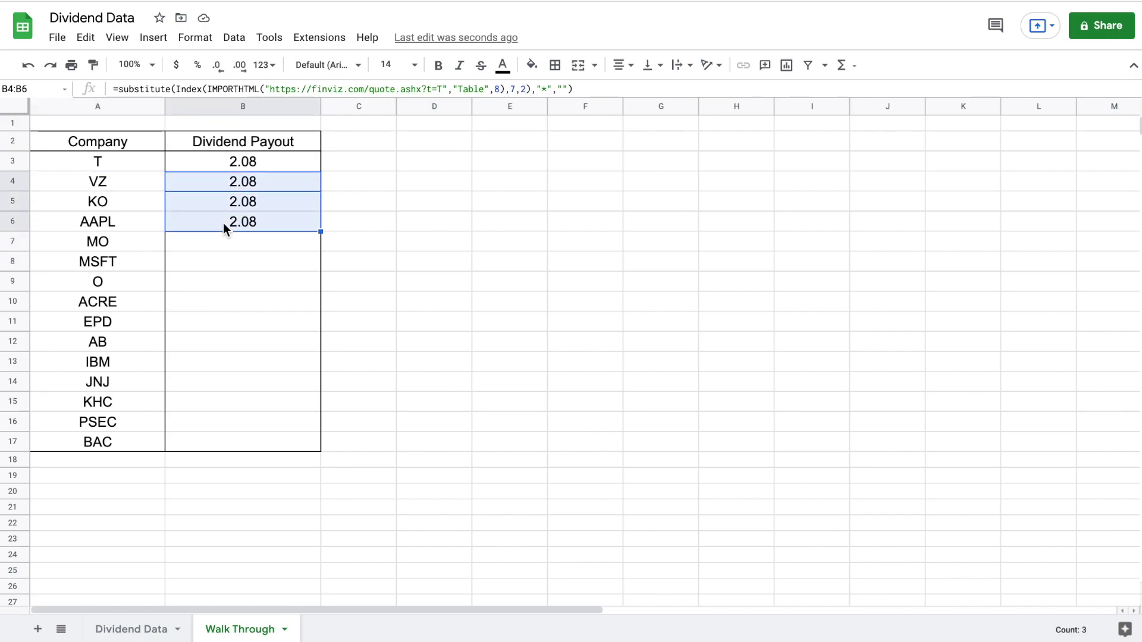
{"action": "key", "text": "Delete"}
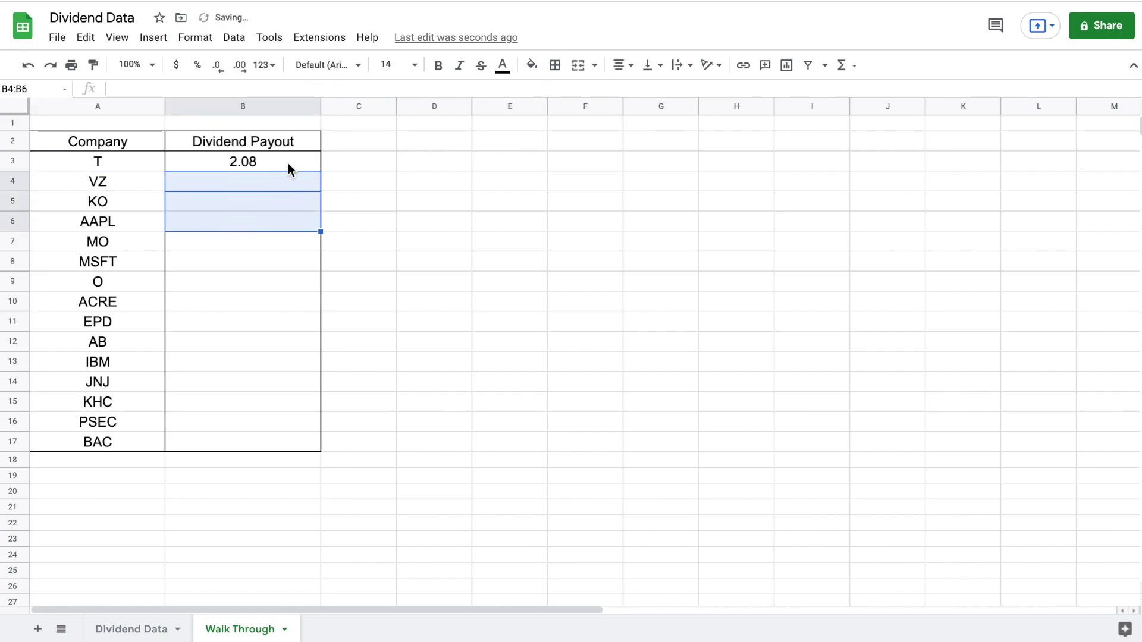
{"action": "left_click", "coordinate": [289, 168]}
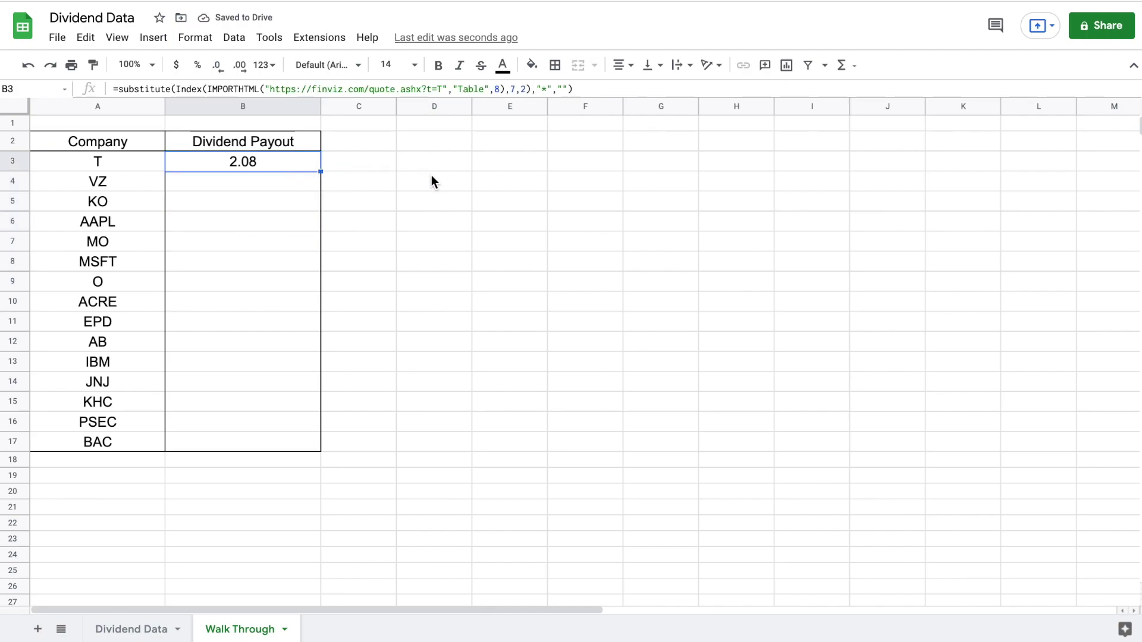
Replace the fixed T in B3's Finviz URL with "&A3" to use A3's ticker
{"action": "left_click", "coordinate": [440, 89]}
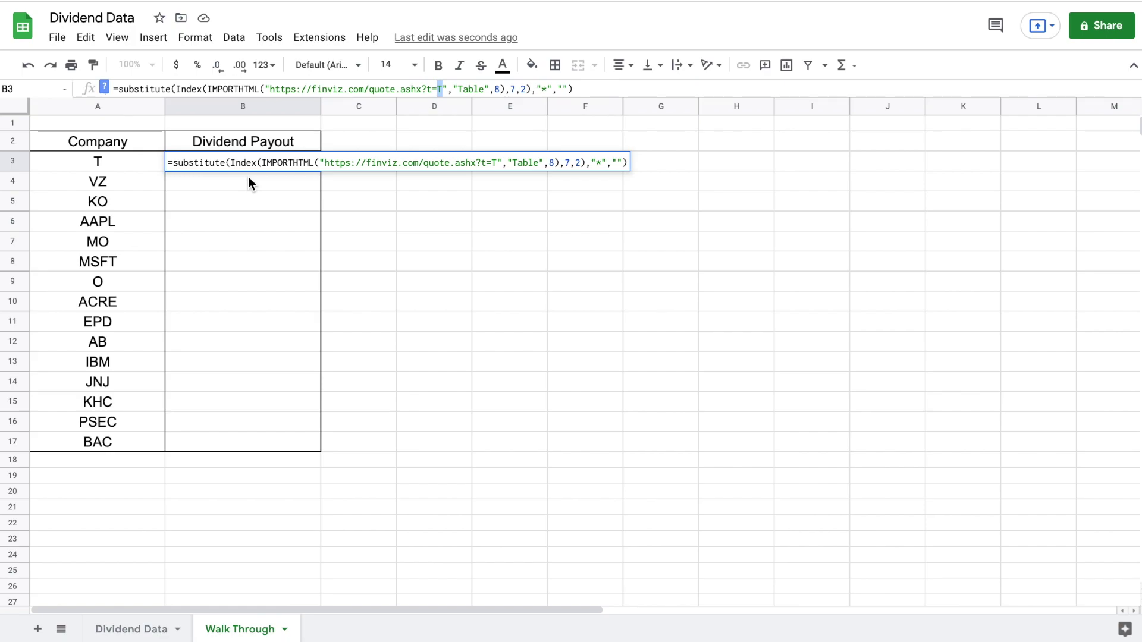
{"action": "key", "text": "BackSpace"}
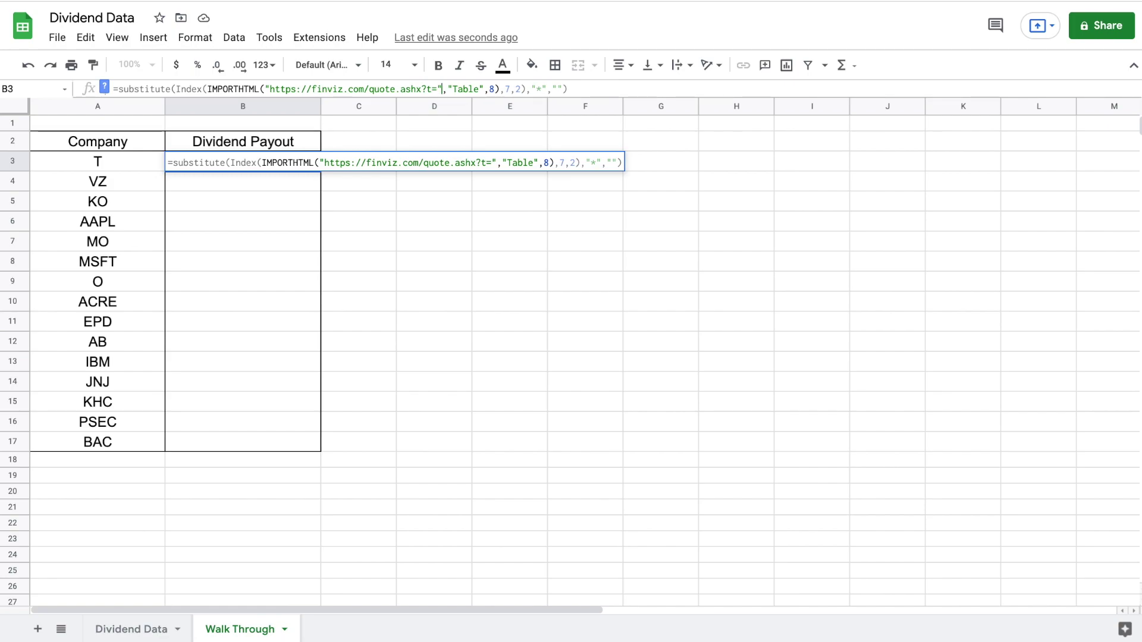
{"action": "type", "text": "&"}
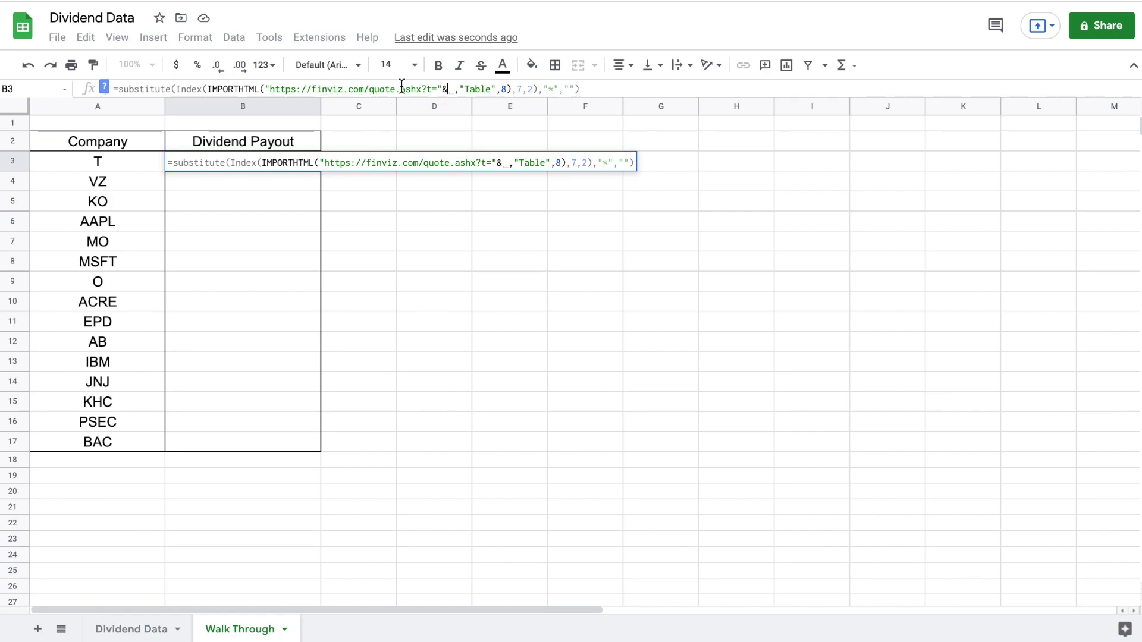
{"action": "left_click", "coordinate": [117, 162]}
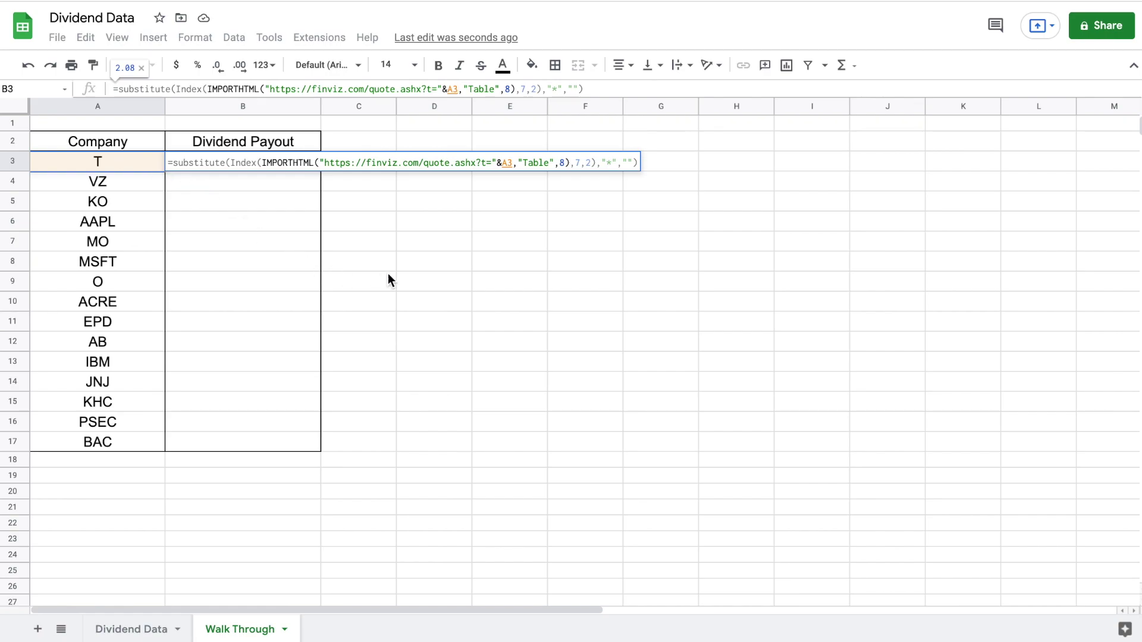
{"action": "key", "text": "Return"}
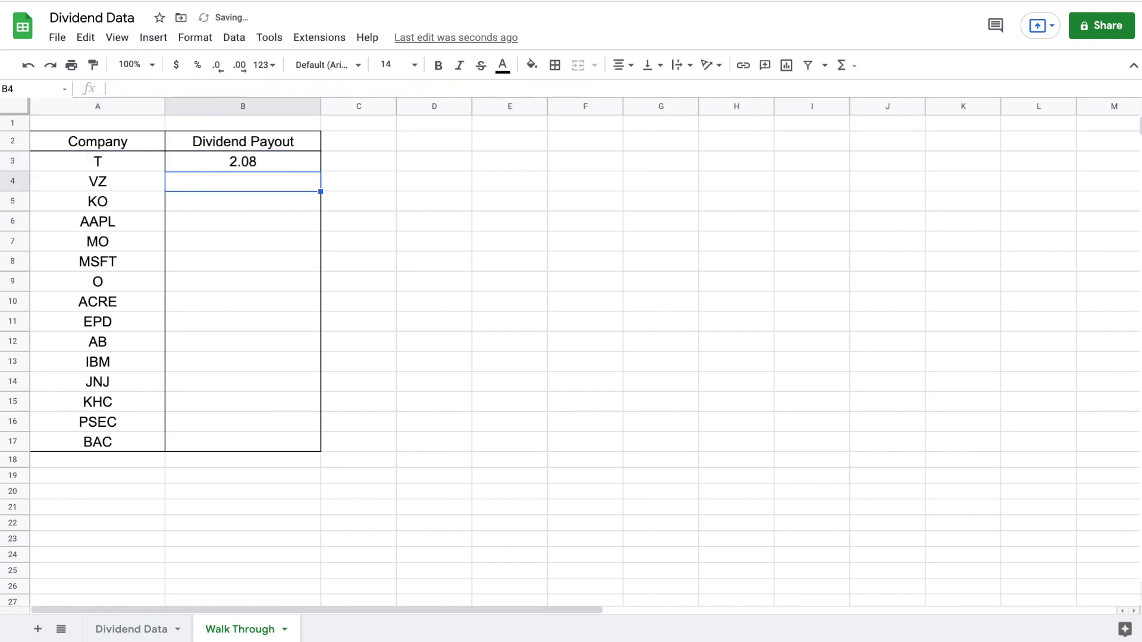
{"action": "left_click", "coordinate": [295, 162]}
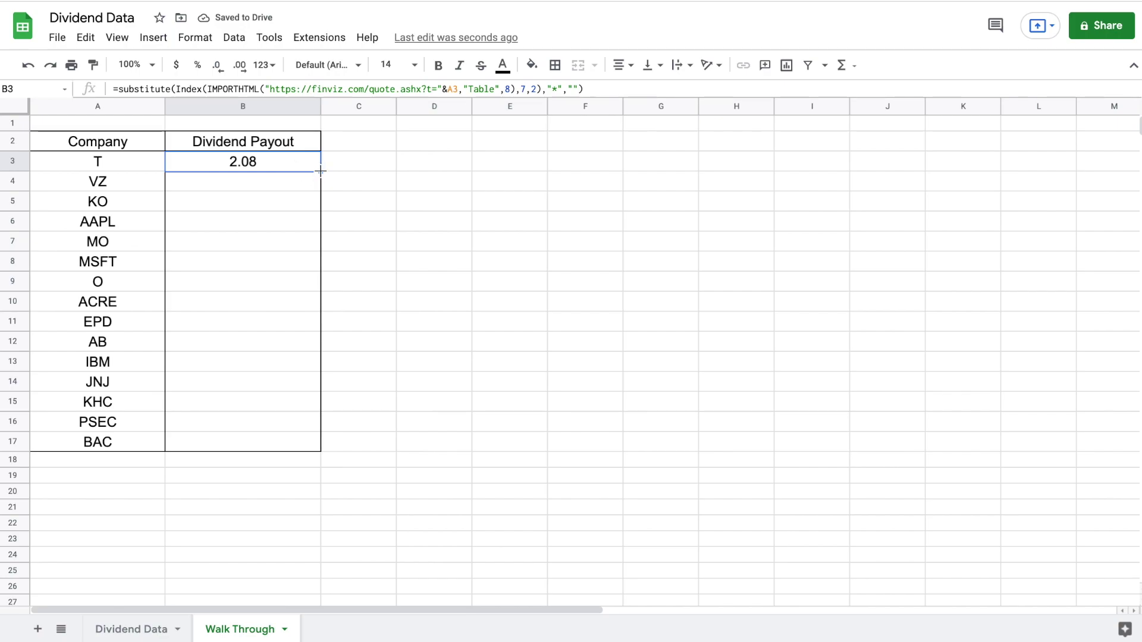
Copy the ticker-linked B3 formula through B17, loading payouts from VZ's 2.51 to BAC's 0.84
{"action": "left_click_drag", "start_coordinate": [317, 172], "coordinate": [293, 443]}
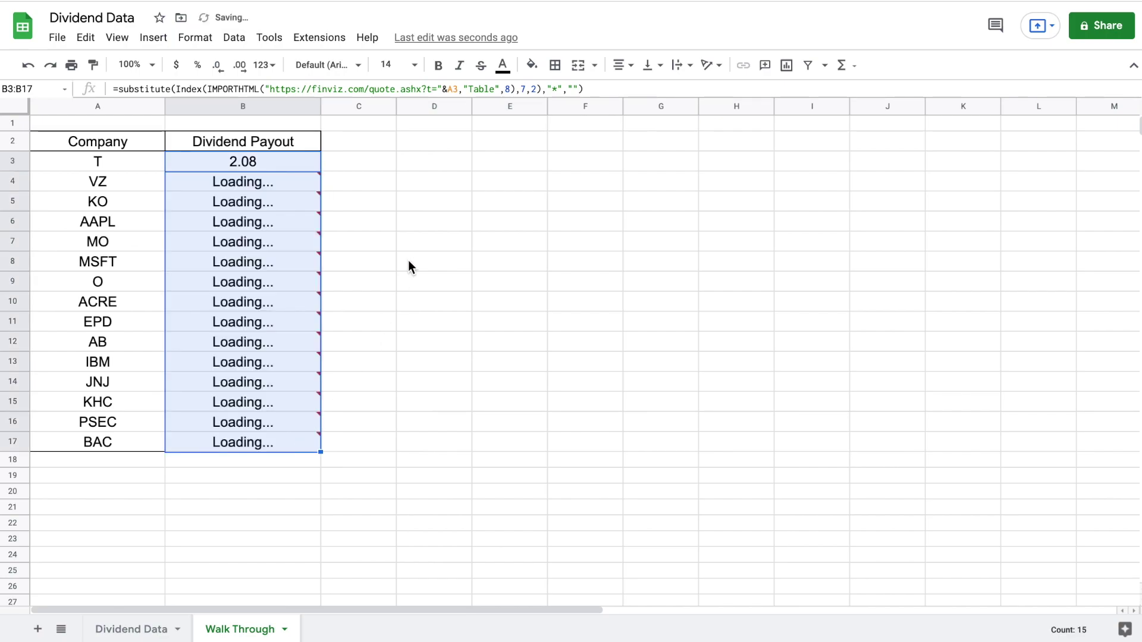
{"action": "left_click", "coordinate": [372, 158]}
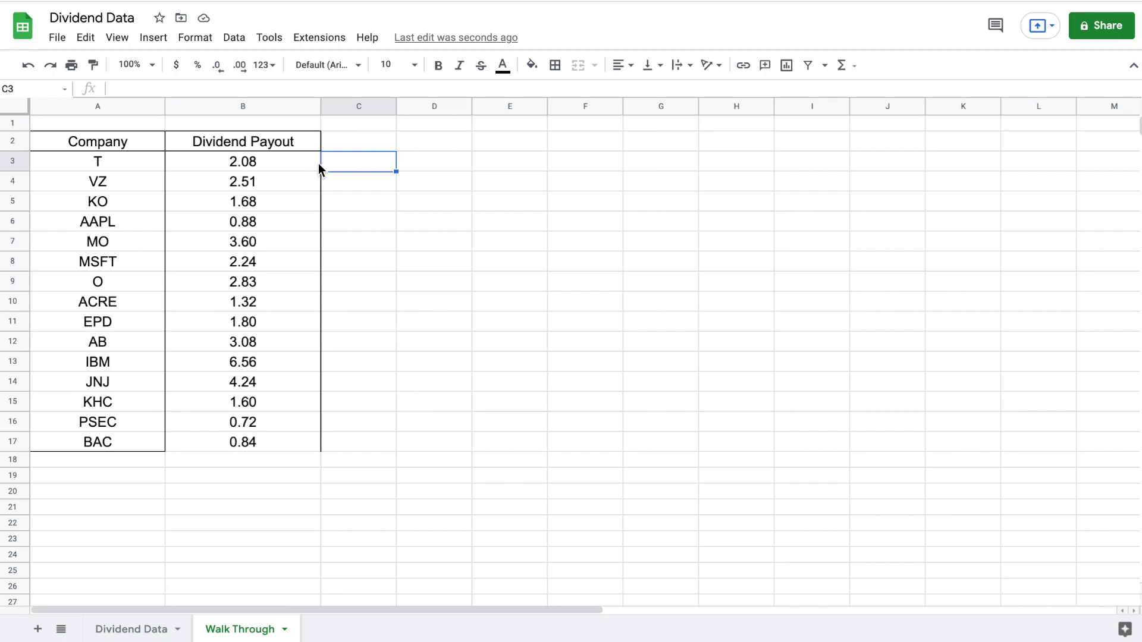
{"action": "left_click", "coordinate": [422, 288]}
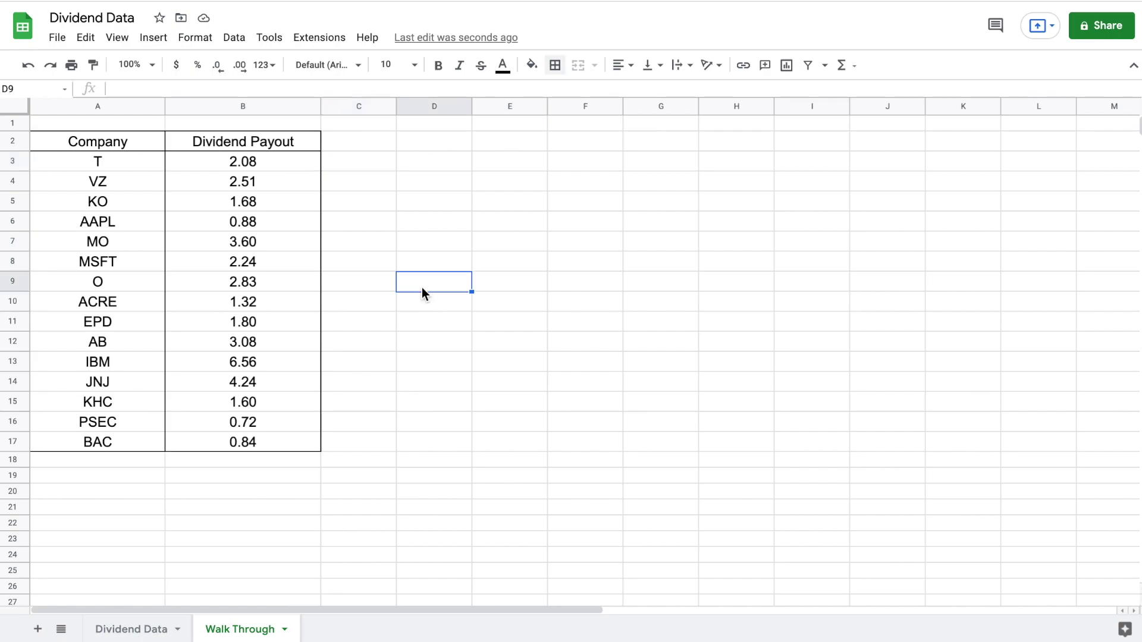